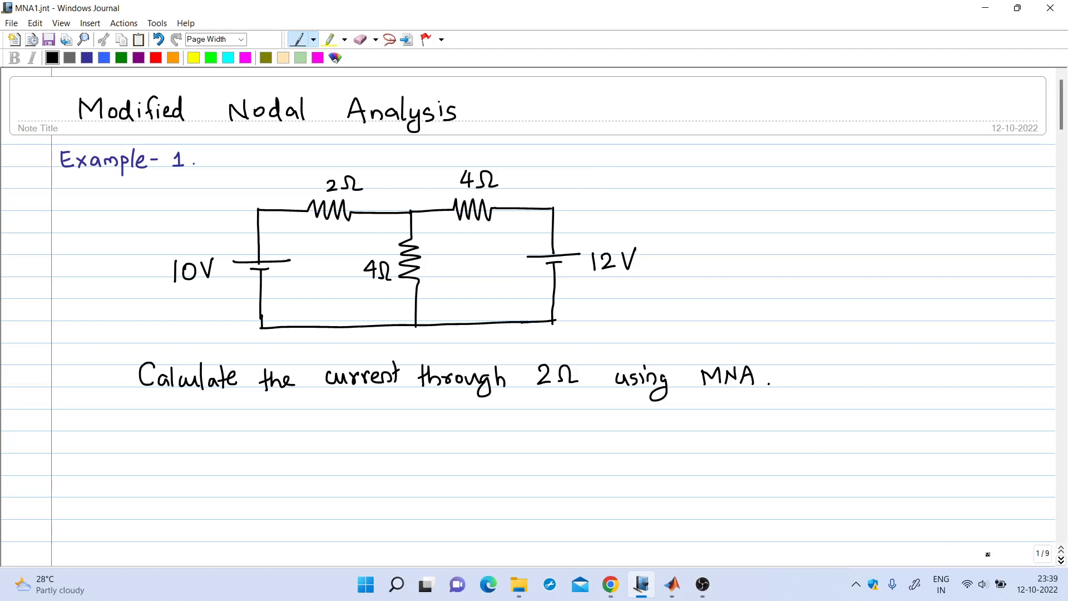
On page 2, circle the V1 junction of the circuit in red.
{"action": "left_click", "coordinate": [1061, 561]}
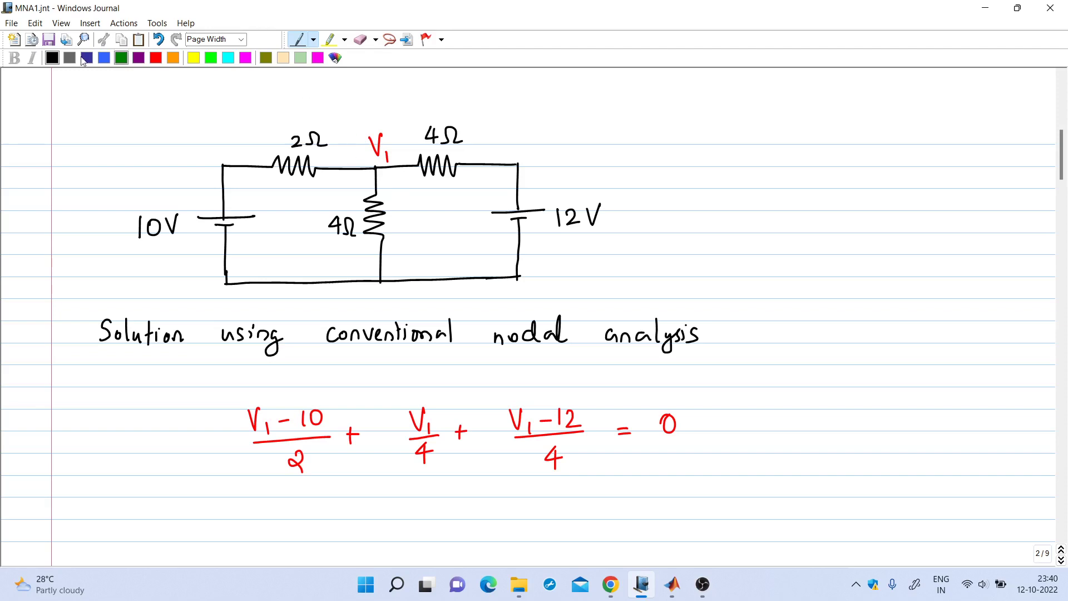
{"action": "left_click", "coordinate": [155, 58]}
{"action": "mouse_move", "coordinate": [376, 163]}
{"action": "left_mouse_down"}
{"action": "mouse_move", "coordinate": [385, 176]}
{"action": "mouse_move", "coordinate": [375, 160]}
{"action": "left_mouse_up"}
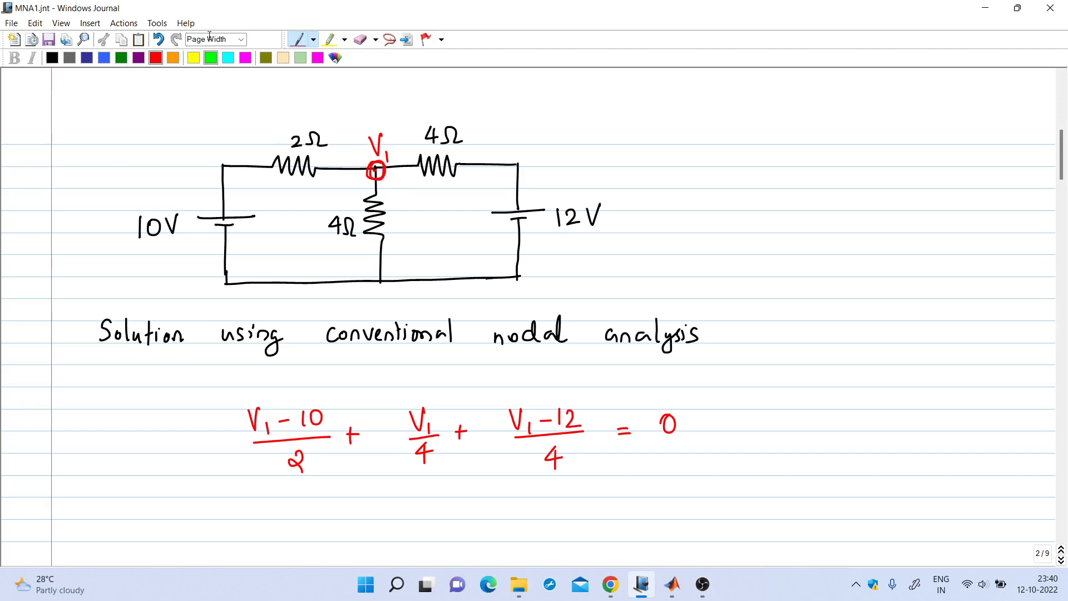
In green, trace the bottom wire, label it "ref. node", and add a circled 1 beside V1.
{"action": "left_click", "coordinate": [121, 58]}
{"action": "left_click_drag", "start_coordinate": [220, 284], "coordinate": [536, 277]}
{"action": "mouse_move", "coordinate": [412, 272]}
{"action": "left_mouse_down"}
{"action": "mouse_move", "coordinate": [448, 280]}
{"action": "mouse_move", "coordinate": [489, 260]}
{"action": "mouse_move", "coordinate": [504, 275]}
{"action": "left_mouse_up"}
{"action": "left_click", "coordinate": [453, 277]}
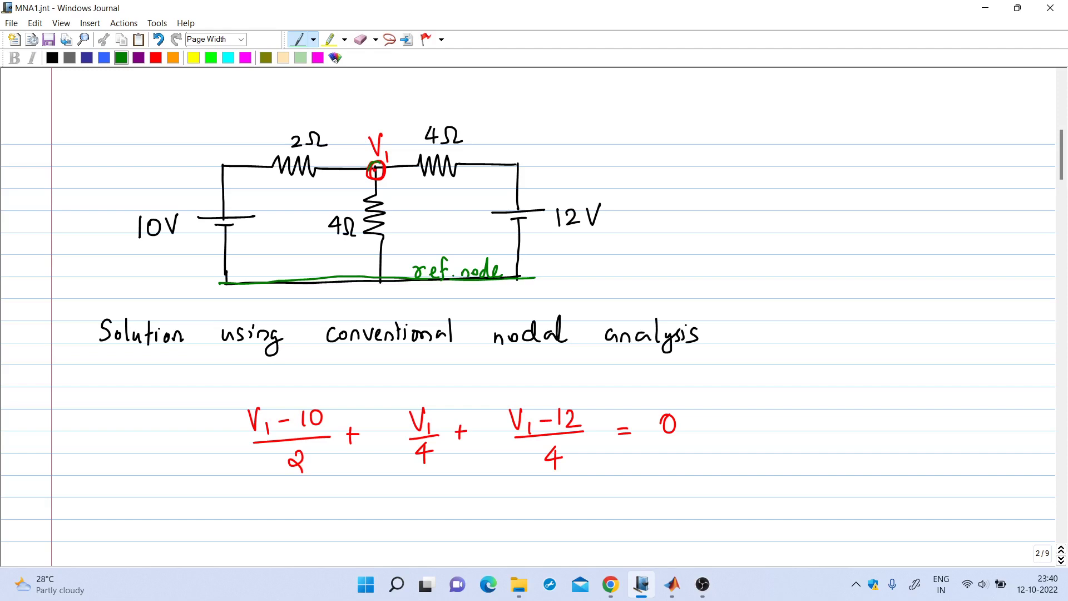
{"action": "left_click_drag", "start_coordinate": [344, 146], "coordinate": [346, 160]}
{"action": "mouse_move", "coordinate": [349, 141]}
{"action": "left_mouse_down"}
{"action": "mouse_move", "coordinate": [339, 146]}
{"action": "mouse_move", "coordinate": [350, 142]}
{"action": "left_mouse_up"}
In dark blue, draw and label branch current arrows i1, i2 and i3 leaving node 1.
{"action": "left_click", "coordinate": [87, 57]}
{"action": "mouse_move", "coordinate": [348, 178]}
{"action": "left_mouse_down"}
{"action": "mouse_move", "coordinate": [318, 179]}
{"action": "mouse_move", "coordinate": [333, 198]}
{"action": "left_mouse_up"}
{"action": "left_click_drag", "start_coordinate": [338, 190], "coordinate": [339, 199]}
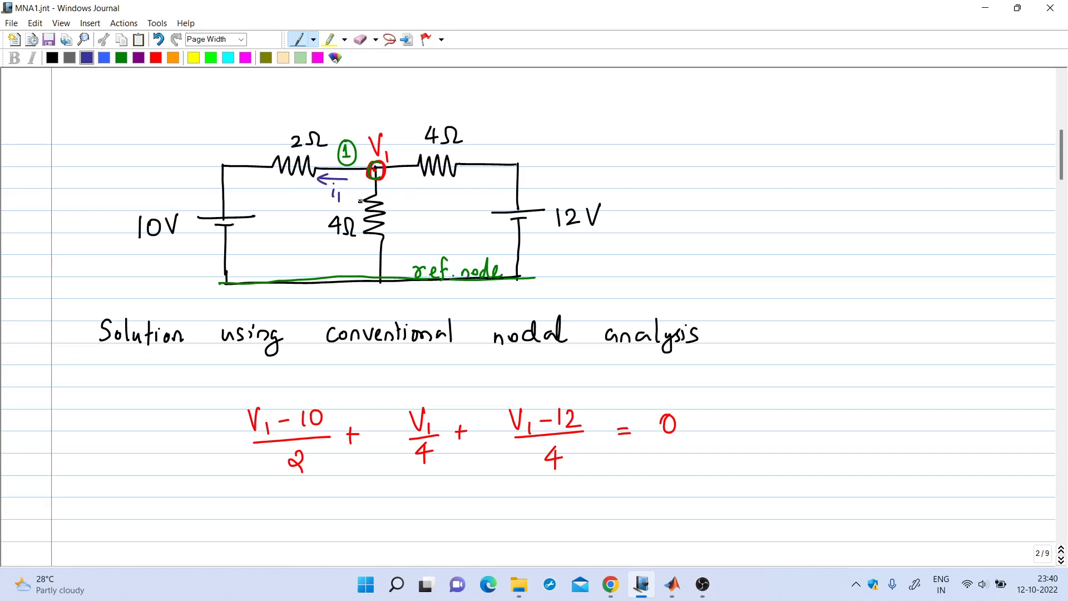
{"action": "mouse_move", "coordinate": [395, 195]}
{"action": "left_mouse_down"}
{"action": "mouse_move", "coordinate": [393, 221]}
{"action": "mouse_move", "coordinate": [399, 213]}
{"action": "mouse_move", "coordinate": [424, 229]}
{"action": "left_mouse_up"}
{"action": "mouse_move", "coordinate": [423, 185]}
{"action": "left_mouse_down"}
{"action": "mouse_move", "coordinate": [456, 188]}
{"action": "mouse_move", "coordinate": [458, 176]}
{"action": "mouse_move", "coordinate": [472, 199]}
{"action": "left_mouse_up"}
Write the current equation i1 + i2 + i3 = 0 in the blank space beside the circuit.
{"action": "left_click_drag", "start_coordinate": [671, 146], "coordinate": [673, 158]}
{"action": "left_click", "coordinate": [676, 136]}
{"action": "mouse_move", "coordinate": [681, 154]}
{"action": "left_mouse_down"}
{"action": "mouse_move", "coordinate": [683, 164]}
{"action": "mouse_move", "coordinate": [706, 152]}
{"action": "left_mouse_up"}
{"action": "mouse_move", "coordinate": [699, 147]}
{"action": "left_mouse_down"}
{"action": "mouse_move", "coordinate": [699, 160]}
{"action": "mouse_move", "coordinate": [765, 155]}
{"action": "mouse_move", "coordinate": [758, 161]}
{"action": "left_mouse_up"}
{"action": "left_click", "coordinate": [728, 137]}
{"action": "left_click", "coordinate": [782, 140]}
{"action": "mouse_move", "coordinate": [776, 146]}
{"action": "left_mouse_down"}
{"action": "mouse_move", "coordinate": [785, 168]}
{"action": "mouse_move", "coordinate": [826, 149]}
{"action": "left_mouse_up"}
{"action": "left_click_drag", "start_coordinate": [820, 156], "coordinate": [849, 149]}
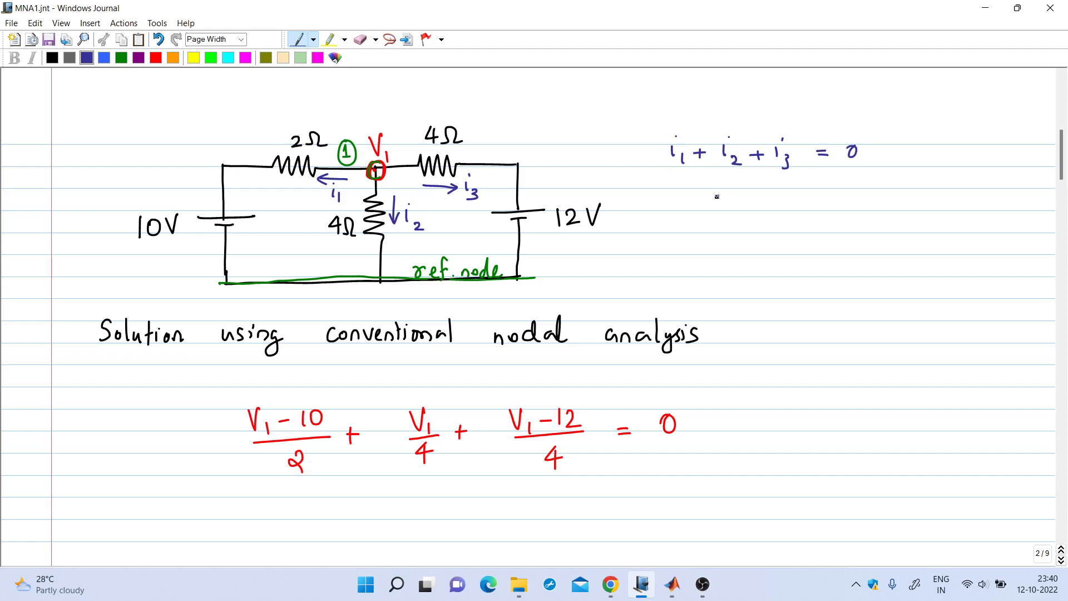
Tick the three fraction terms of the red nodal equation.
{"action": "left_click_drag", "start_coordinate": [324, 398], "coordinate": [356, 381]}
{"action": "left_click_drag", "start_coordinate": [430, 387], "coordinate": [458, 372]}
{"action": "left_click_drag", "start_coordinate": [564, 392], "coordinate": [596, 377]}
On page 3, tick V1 = 8V, retrace the circuit's V1 label, and double-underline the results for i1, i2 and i3.
{"action": "left_click", "coordinate": [1061, 560]}
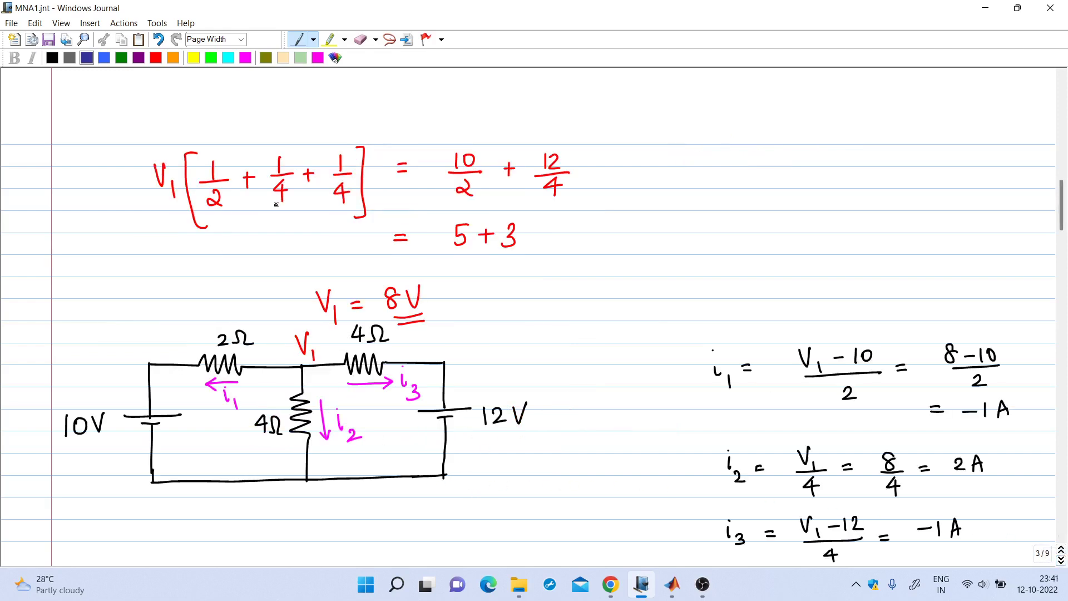
{"action": "left_click_drag", "start_coordinate": [445, 297], "coordinate": [490, 281]}
{"action": "left_click_drag", "start_coordinate": [295, 336], "coordinate": [308, 331]}
{"action": "left_click_drag", "start_coordinate": [974, 424], "coordinate": [1016, 430]}
{"action": "left_click_drag", "start_coordinate": [951, 478], "coordinate": [991, 482]}
{"action": "left_click_drag", "start_coordinate": [933, 547], "coordinate": [973, 546]}
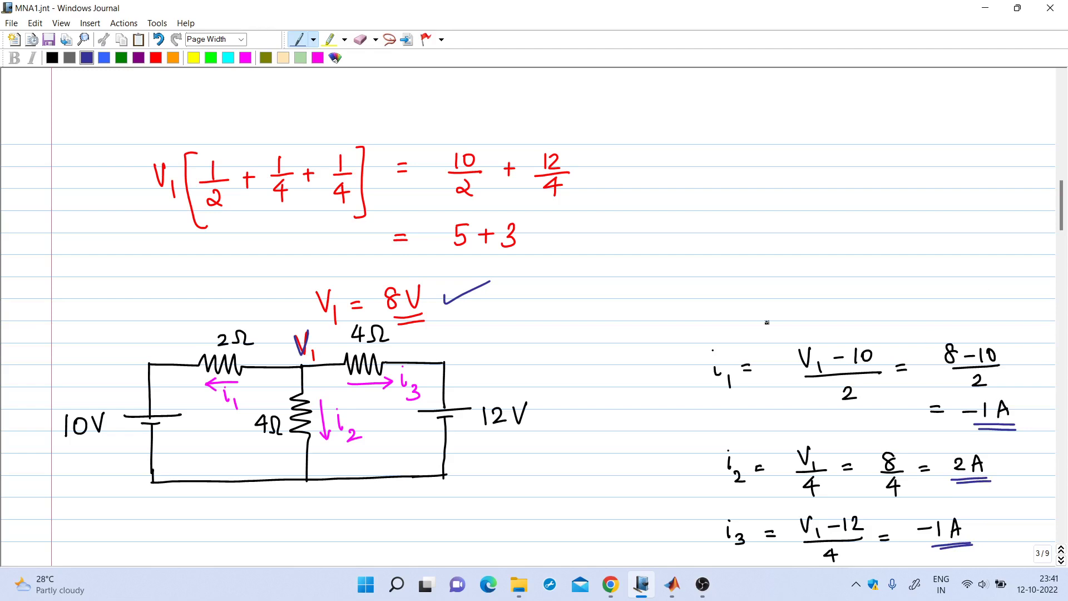
Annotate the current in the 2Ω branch above its wire near the 10V source and retrace the i1 arrow area.
{"action": "left_click_drag", "start_coordinate": [156, 350], "coordinate": [188, 349]}
{"action": "mouse_move", "coordinate": [178, 344]}
{"action": "left_mouse_down"}
{"action": "mouse_move", "coordinate": [180, 355]}
{"action": "mouse_move", "coordinate": [161, 336]}
{"action": "left_mouse_up"}
{"action": "left_click_drag", "start_coordinate": [168, 335], "coordinate": [178, 327]}
{"action": "mouse_move", "coordinate": [216, 378]}
{"action": "left_mouse_down"}
{"action": "mouse_move", "coordinate": [218, 393]}
{"action": "mouse_move", "coordinate": [205, 386]}
{"action": "mouse_move", "coordinate": [217, 394]}
{"action": "left_mouse_up"}
{"action": "left_click_drag", "start_coordinate": [156, 350], "coordinate": [188, 347]}
On page 4, tick node labels 1, 2, 3 and 0 in black and circle the junctions of nodes 2 and 3.
{"action": "left_click", "coordinate": [1061, 560]}
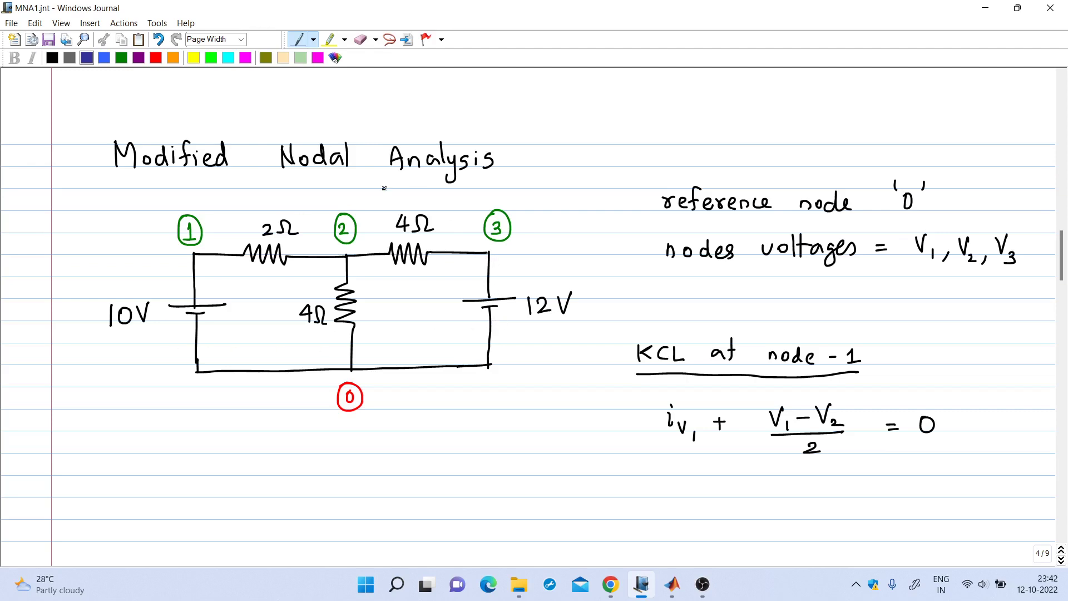
{"action": "left_click", "coordinate": [53, 58]}
{"action": "mouse_move", "coordinate": [208, 244]}
{"action": "left_mouse_down"}
{"action": "mouse_move", "coordinate": [220, 239]}
{"action": "mouse_move", "coordinate": [191, 261]}
{"action": "left_mouse_up"}
{"action": "left_click_drag", "start_coordinate": [352, 253], "coordinate": [343, 258]}
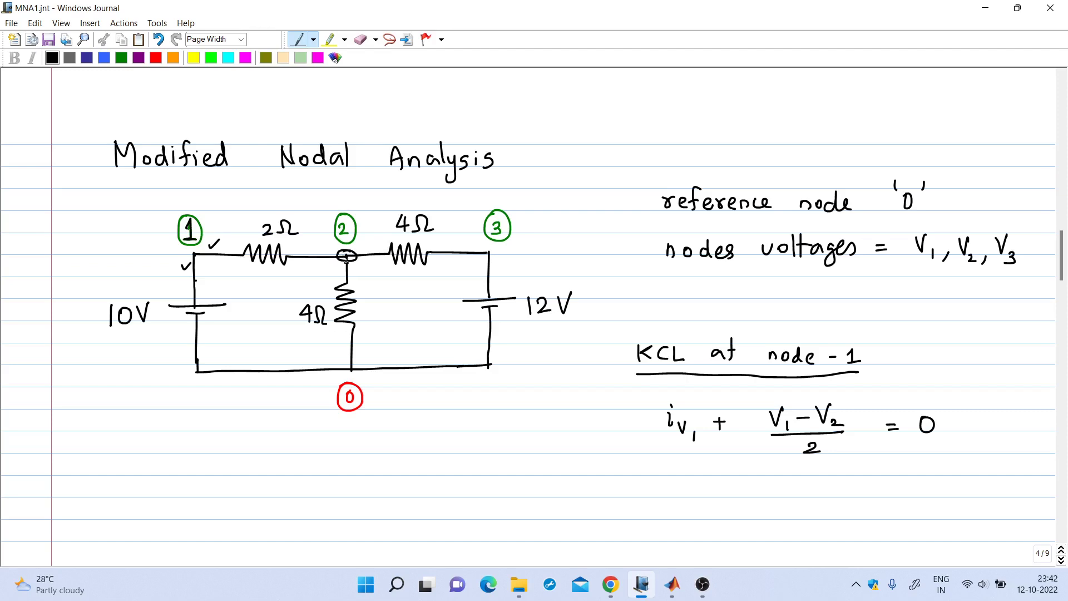
{"action": "left_click_drag", "start_coordinate": [357, 207], "coordinate": [379, 196]}
{"action": "mouse_move", "coordinate": [497, 251]}
{"action": "left_mouse_down"}
{"action": "mouse_move", "coordinate": [480, 250]}
{"action": "mouse_move", "coordinate": [491, 261]}
{"action": "left_mouse_up"}
{"action": "left_click_drag", "start_coordinate": [513, 210], "coordinate": [534, 198]}
{"action": "left_click_drag", "start_coordinate": [195, 206], "coordinate": [209, 199]}
{"action": "left_click_drag", "start_coordinate": [368, 387], "coordinate": [388, 379]}
Tick the reference node and node-1 KCL lines, write 1,2,3 under "voltages", and underline V1, V2 and V3.
{"action": "left_click_drag", "start_coordinate": [939, 171], "coordinate": [969, 160]}
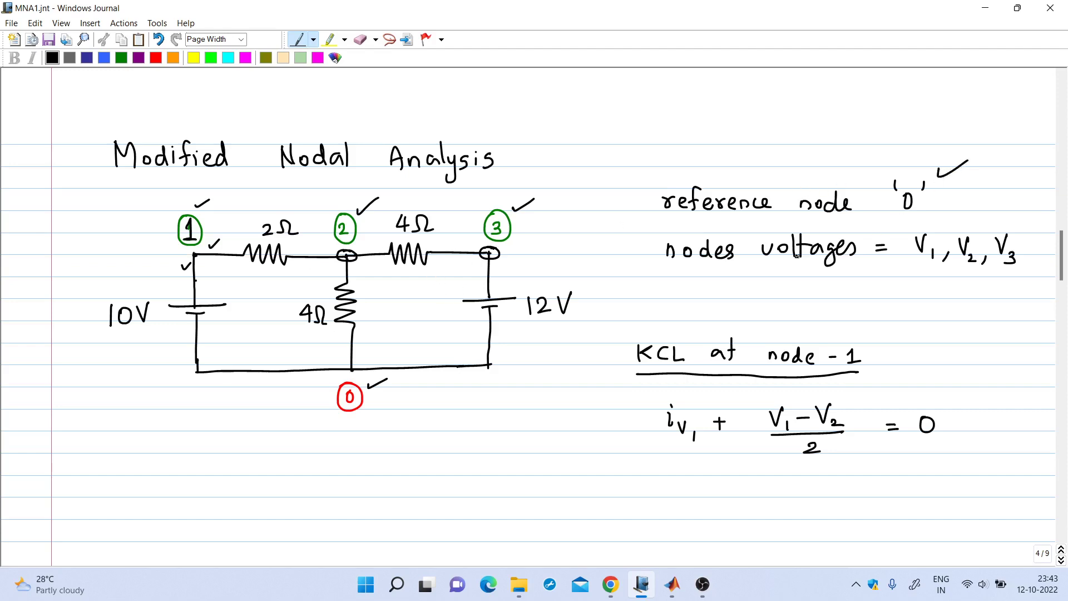
{"action": "left_click_drag", "start_coordinate": [781, 266], "coordinate": [787, 283]}
{"action": "left_click_drag", "start_coordinate": [798, 272], "coordinate": [809, 283]}
{"action": "left_click_drag", "start_coordinate": [815, 281], "coordinate": [818, 292]}
{"action": "left_click_drag", "start_coordinate": [912, 262], "coordinate": [1017, 272]}
{"action": "left_click_drag", "start_coordinate": [883, 346], "coordinate": [927, 334]}
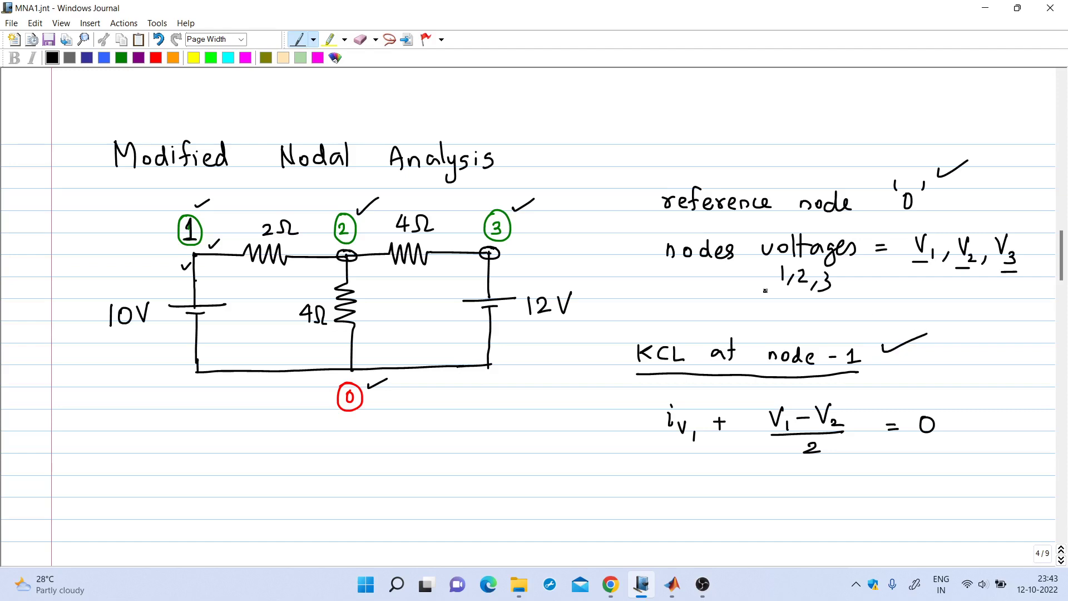
Draw a dark blue downward arrow labelled iV1 beside the 10V source, and retrace the arrow and source plates.
{"action": "left_click", "coordinate": [86, 57]}
{"action": "mouse_move", "coordinate": [239, 286]}
{"action": "left_mouse_down"}
{"action": "mouse_move", "coordinate": [236, 330]}
{"action": "mouse_move", "coordinate": [273, 306]}
{"action": "left_mouse_up"}
{"action": "left_click", "coordinate": [257, 292]}
{"action": "left_click_drag", "start_coordinate": [275, 318], "coordinate": [277, 332]}
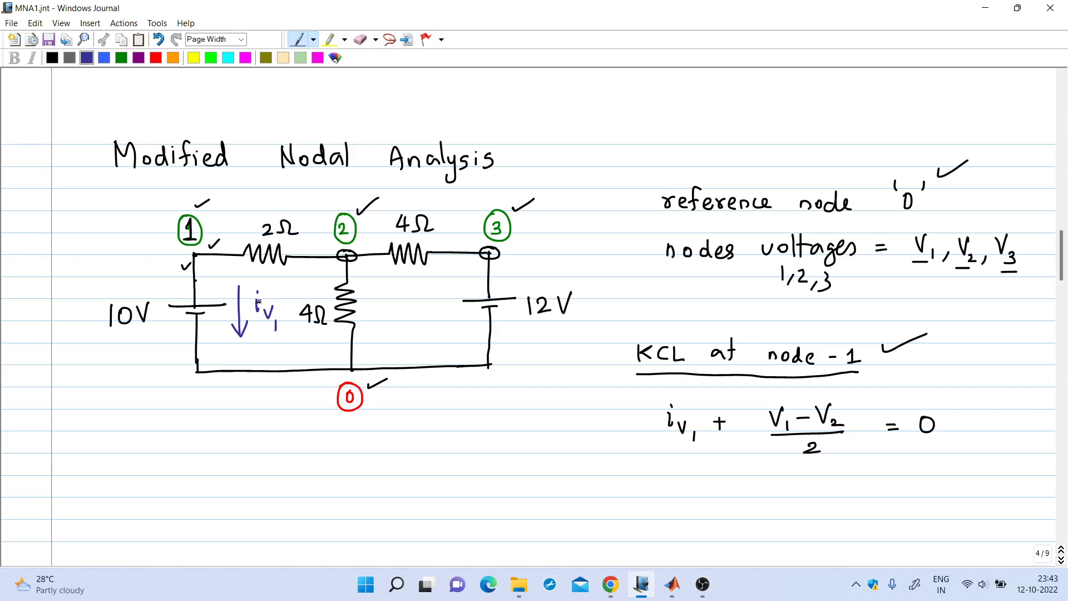
{"action": "left_click_drag", "start_coordinate": [238, 298], "coordinate": [239, 312]}
{"action": "mouse_move", "coordinate": [168, 305]}
{"action": "left_mouse_down"}
{"action": "mouse_move", "coordinate": [238, 307]}
{"action": "mouse_move", "coordinate": [241, 336]}
{"action": "left_mouse_up"}
{"action": "left_click_drag", "start_coordinate": [238, 292], "coordinate": [238, 312]}
Draw a rightward current arrow under the 2Ω resistor and mark the node-1 KCL equation with an underline and a tick.
{"action": "left_click_drag", "start_coordinate": [236, 267], "coordinate": [280, 268]}
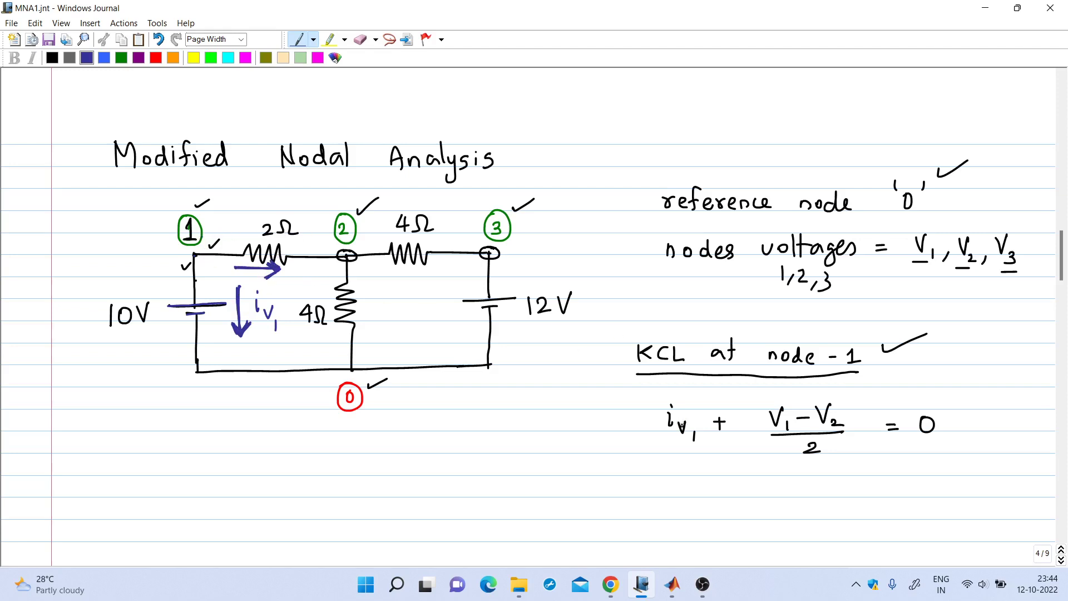
{"action": "left_click_drag", "start_coordinate": [668, 453], "coordinate": [698, 453]}
{"action": "left_click_drag", "start_coordinate": [968, 407], "coordinate": [1006, 393]}
On page 5, tick node 2, draw its three outgoing current arrows, and tick the terms of the node-2 KCL equation.
{"action": "left_click", "coordinate": [1061, 560]}
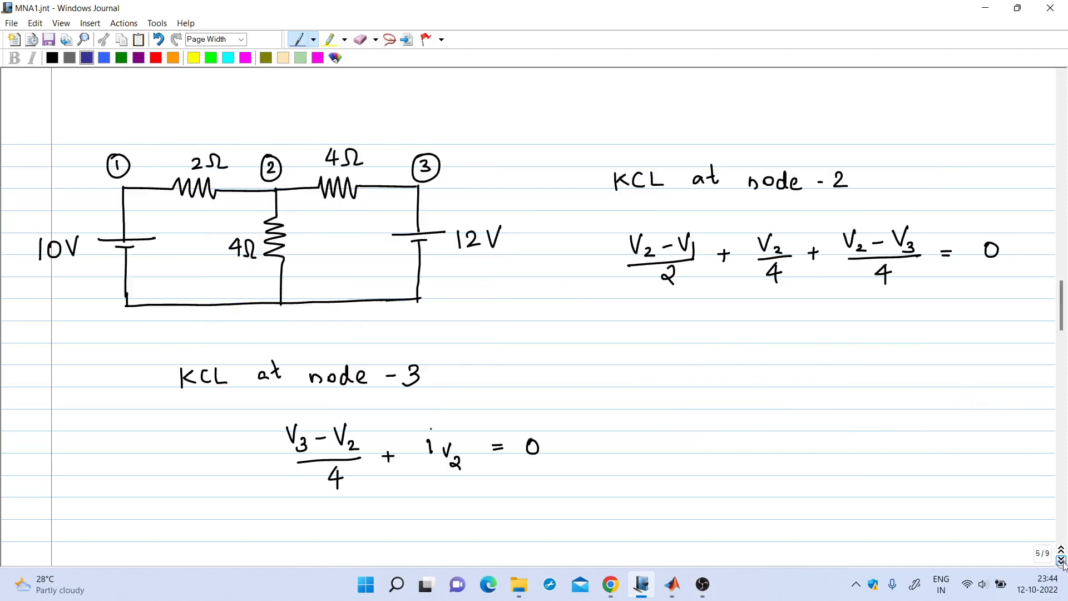
{"action": "left_click_drag", "start_coordinate": [273, 143], "coordinate": [301, 124]}
{"action": "mouse_move", "coordinate": [219, 200]}
{"action": "left_mouse_down"}
{"action": "mouse_move", "coordinate": [250, 202]}
{"action": "mouse_move", "coordinate": [224, 206]}
{"action": "left_mouse_up"}
{"action": "left_click_drag", "start_coordinate": [688, 221], "coordinate": [718, 210]}
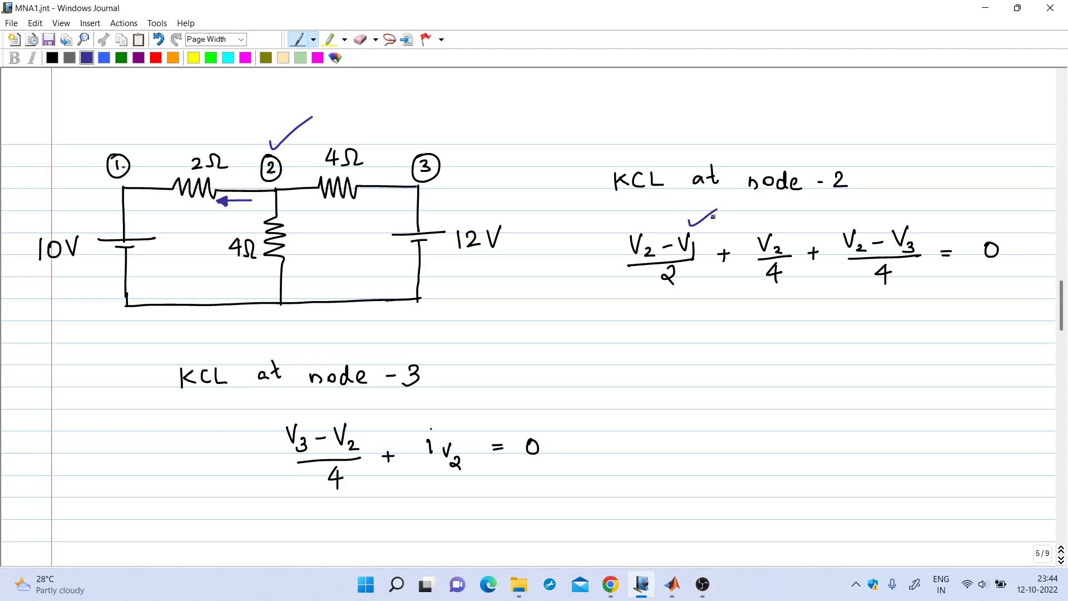
{"action": "mouse_move", "coordinate": [291, 216]}
{"action": "left_mouse_down"}
{"action": "mouse_move", "coordinate": [292, 257]}
{"action": "mouse_move", "coordinate": [300, 246]}
{"action": "left_mouse_up"}
{"action": "left_click_drag", "start_coordinate": [775, 215], "coordinate": [808, 202]}
{"action": "mouse_move", "coordinate": [325, 205]}
{"action": "left_mouse_down"}
{"action": "mouse_move", "coordinate": [371, 204]}
{"action": "mouse_move", "coordinate": [359, 210]}
{"action": "left_mouse_up"}
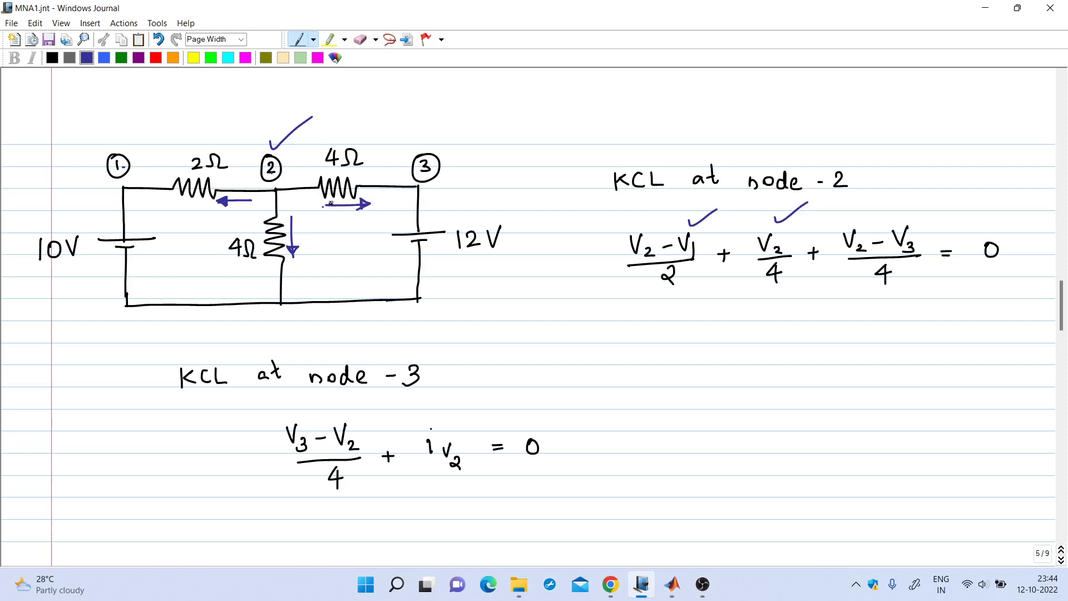
{"action": "left_click_drag", "start_coordinate": [915, 209], "coordinate": [936, 203]}
{"action": "left_click_drag", "start_coordinate": [996, 279], "coordinate": [1028, 268]}
Tick node 3 and erase the three current arrows drawn around node 2.
{"action": "left_click_drag", "start_coordinate": [445, 148], "coordinate": [468, 134]}
{"action": "left_click", "coordinate": [361, 39]}
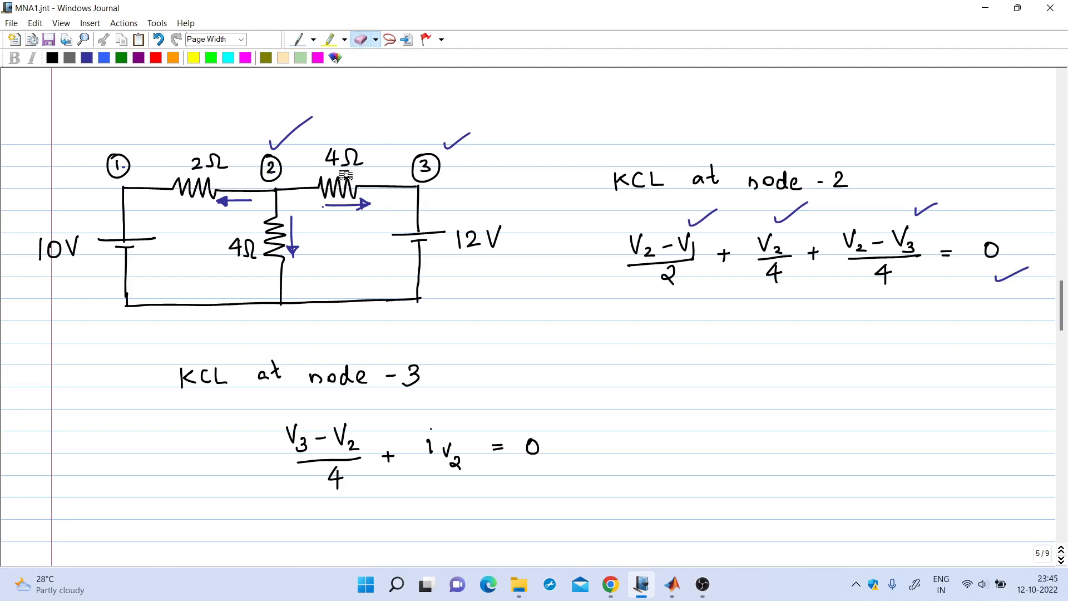
{"action": "left_click", "coordinate": [298, 39]}
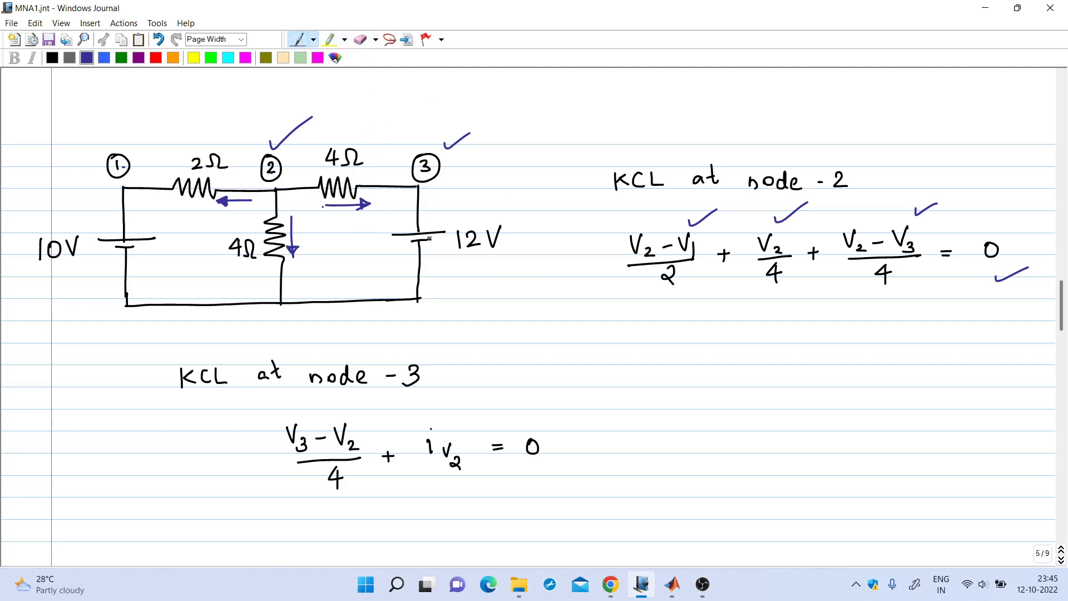
{"action": "left_click", "coordinate": [360, 39]}
{"action": "left_click_drag", "start_coordinate": [336, 210], "coordinate": [370, 204]}
{"action": "left_click_drag", "start_coordinate": [313, 248], "coordinate": [296, 233]}
{"action": "left_click_drag", "start_coordinate": [229, 200], "coordinate": [234, 203]}
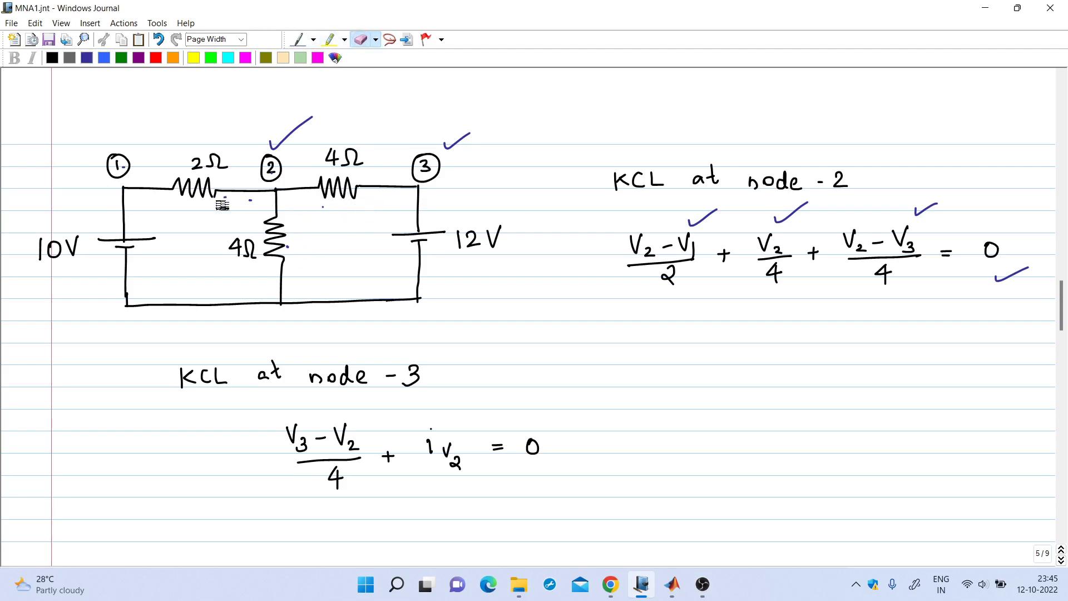
Draw a downward dark blue arrow labelled iV2 beside the 12V source.
{"action": "left_click", "coordinate": [299, 39]}
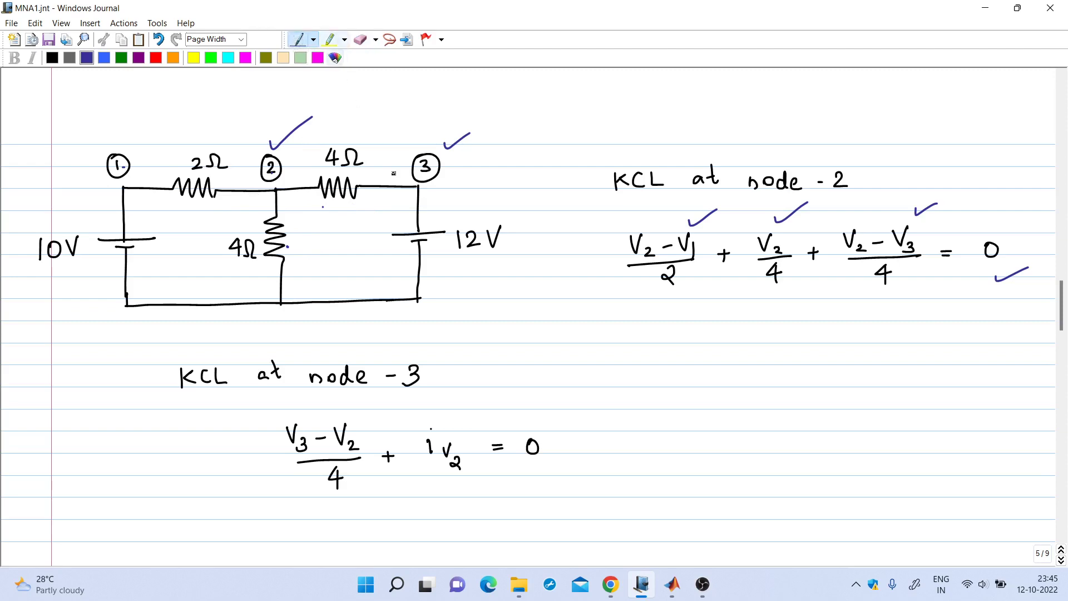
{"action": "left_click_drag", "start_coordinate": [393, 211], "coordinate": [391, 264]}
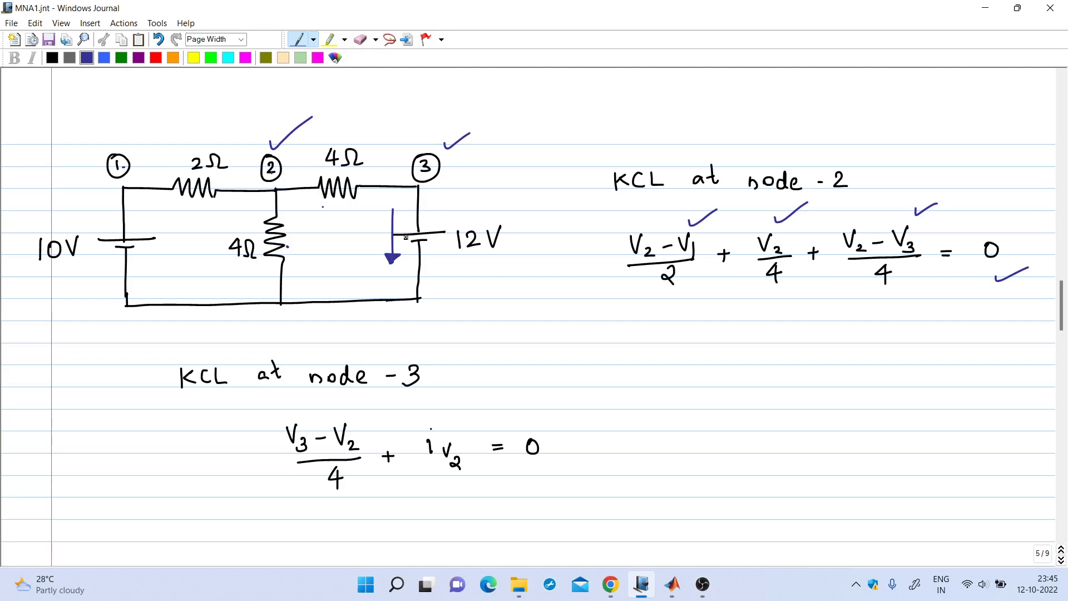
{"action": "left_click_drag", "start_coordinate": [411, 242], "coordinate": [419, 241]}
{"action": "mouse_move", "coordinate": [350, 233]}
{"action": "left_mouse_down"}
{"action": "mouse_move", "coordinate": [352, 247]}
{"action": "mouse_move", "coordinate": [370, 240]}
{"action": "mouse_move", "coordinate": [378, 259]}
{"action": "left_mouse_up"}
{"action": "left_click", "coordinate": [353, 226]}
Draw a leftward arrow from node 3 toward the upper 4Ω resistor and tick both terms of the node-3 equation.
{"action": "mouse_move", "coordinate": [394, 195]}
{"action": "left_mouse_down"}
{"action": "mouse_move", "coordinate": [362, 195]}
{"action": "mouse_move", "coordinate": [371, 202]}
{"action": "left_mouse_up"}
{"action": "left_click_drag", "start_coordinate": [357, 417], "coordinate": [391, 403]}
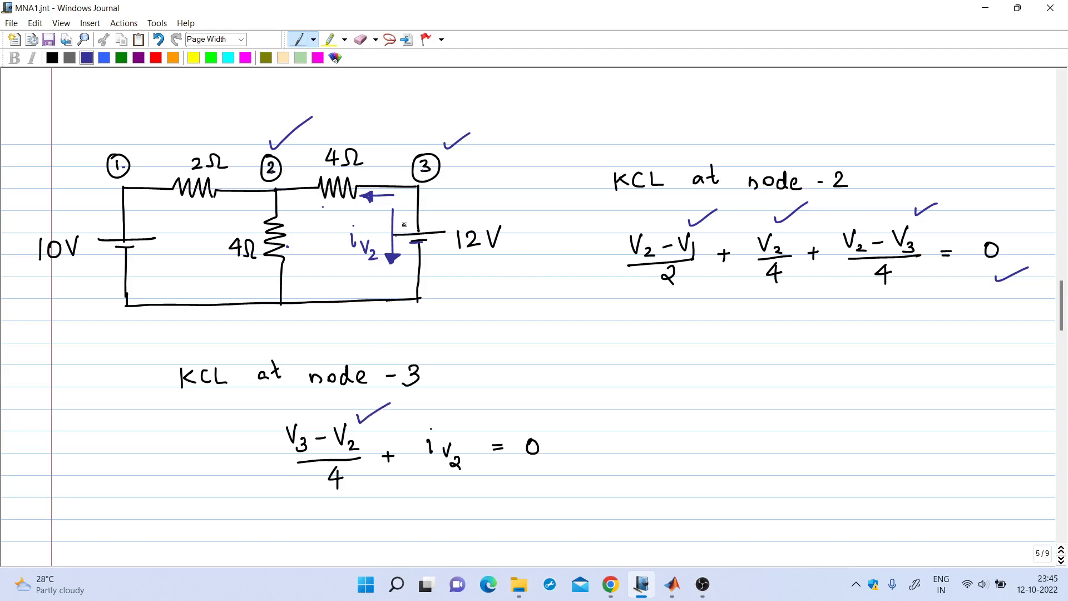
{"action": "left_click_drag", "start_coordinate": [395, 210], "coordinate": [394, 253]}
{"action": "left_click_drag", "start_coordinate": [451, 421], "coordinate": [472, 413]}
List the unknowns V1, V2, V3, iV1 and iV2 in the space beside the node-3 equation.
{"action": "mouse_move", "coordinate": [702, 351]}
{"action": "left_mouse_down"}
{"action": "mouse_move", "coordinate": [711, 372]}
{"action": "mouse_move", "coordinate": [719, 348]}
{"action": "mouse_move", "coordinate": [718, 396]}
{"action": "mouse_move", "coordinate": [735, 426]}
{"action": "left_mouse_up"}
{"action": "left_click_drag", "start_coordinate": [707, 436], "coordinate": [722, 437]}
{"action": "left_click_drag", "start_coordinate": [726, 454], "coordinate": [729, 468]}
{"action": "left_click_drag", "start_coordinate": [829, 376], "coordinate": [831, 396]}
{"action": "left_click", "coordinate": [833, 366]}
{"action": "left_click_drag", "start_coordinate": [836, 388], "coordinate": [846, 389]}
{"action": "mouse_move", "coordinate": [833, 434]}
{"action": "left_mouse_down"}
{"action": "mouse_move", "coordinate": [835, 447]}
{"action": "mouse_move", "coordinate": [854, 436]}
{"action": "mouse_move", "coordinate": [870, 457]}
{"action": "left_mouse_up"}
{"action": "left_click", "coordinate": [835, 421]}
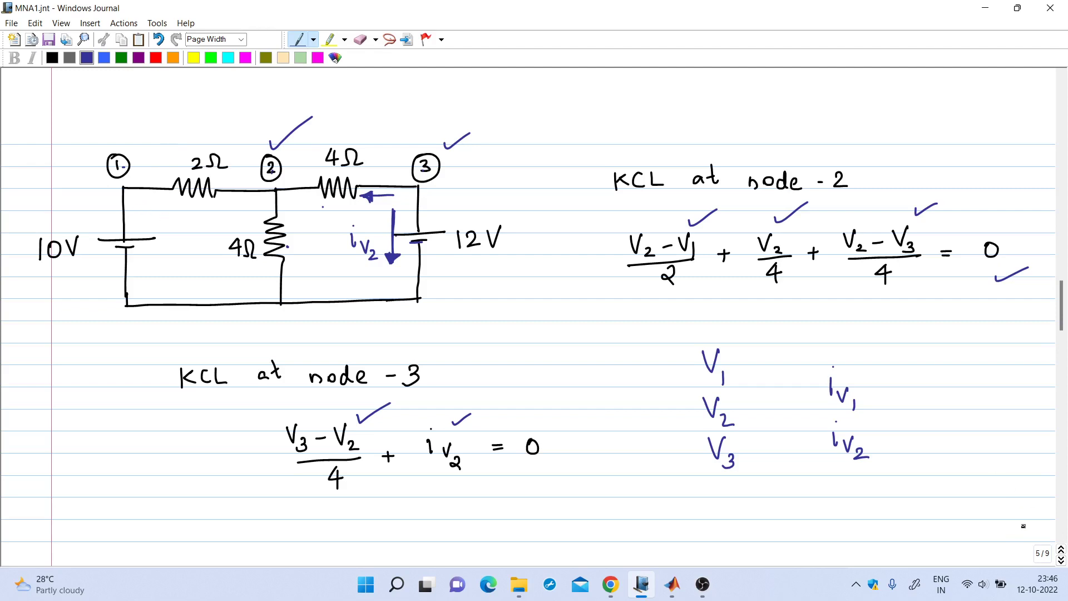
Circle node 1 and the 10V source label, and write 0 under the circuit's bottom wire.
{"action": "left_click", "coordinate": [1062, 560]}
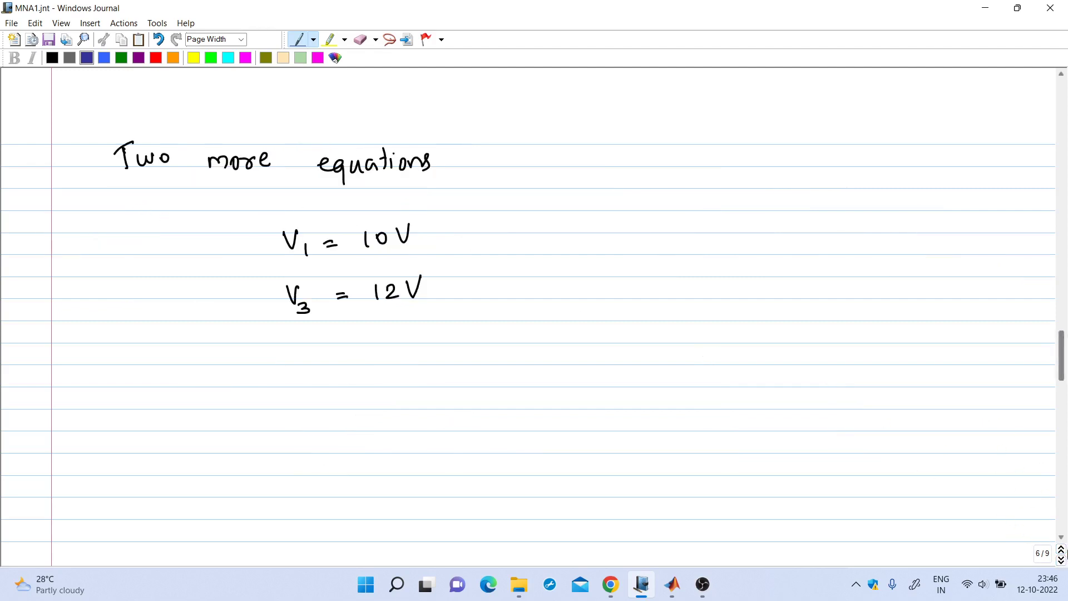
{"action": "left_click", "coordinate": [1062, 550]}
{"action": "mouse_move", "coordinate": [126, 141]}
{"action": "left_mouse_down"}
{"action": "mouse_move", "coordinate": [127, 189]}
{"action": "mouse_move", "coordinate": [103, 145]}
{"action": "left_mouse_up"}
{"action": "left_click", "coordinate": [139, 172]}
{"action": "left_click_drag", "start_coordinate": [225, 322], "coordinate": [225, 321]}
{"action": "mouse_move", "coordinate": [47, 220]}
{"action": "left_mouse_down"}
{"action": "mouse_move", "coordinate": [44, 275]}
{"action": "mouse_move", "coordinate": [56, 227]}
{"action": "left_mouse_up"}
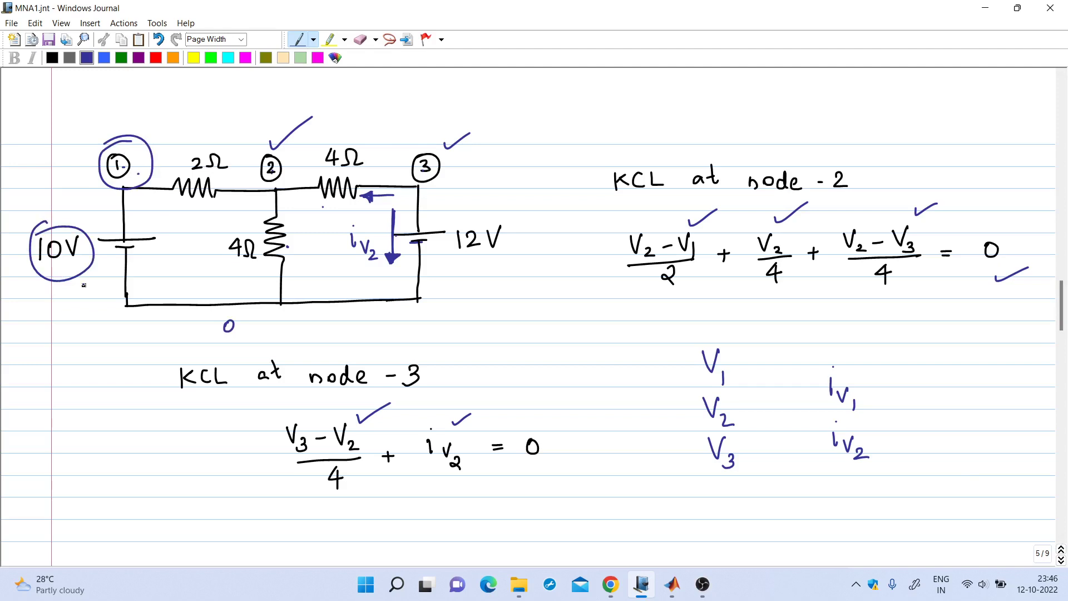
Write V1 = 10V below the 10V source.
{"action": "mouse_move", "coordinate": [35, 324]}
{"action": "left_mouse_down"}
{"action": "mouse_move", "coordinate": [47, 325]}
{"action": "mouse_move", "coordinate": [55, 348]}
{"action": "left_mouse_up"}
{"action": "left_click_drag", "start_coordinate": [65, 332], "coordinate": [73, 330]}
{"action": "left_click_drag", "start_coordinate": [67, 337], "coordinate": [82, 338]}
{"action": "left_click_drag", "start_coordinate": [95, 320], "coordinate": [110, 316]}
Circle node 3 and the bottom junction, underline 12V, and write V3 = 12V in a box together with V1 = 10V.
{"action": "mouse_move", "coordinate": [442, 150]}
{"action": "left_mouse_down"}
{"action": "mouse_move", "coordinate": [407, 174]}
{"action": "mouse_move", "coordinate": [440, 149]}
{"action": "left_mouse_up"}
{"action": "left_click_drag", "start_coordinate": [283, 291], "coordinate": [280, 293]}
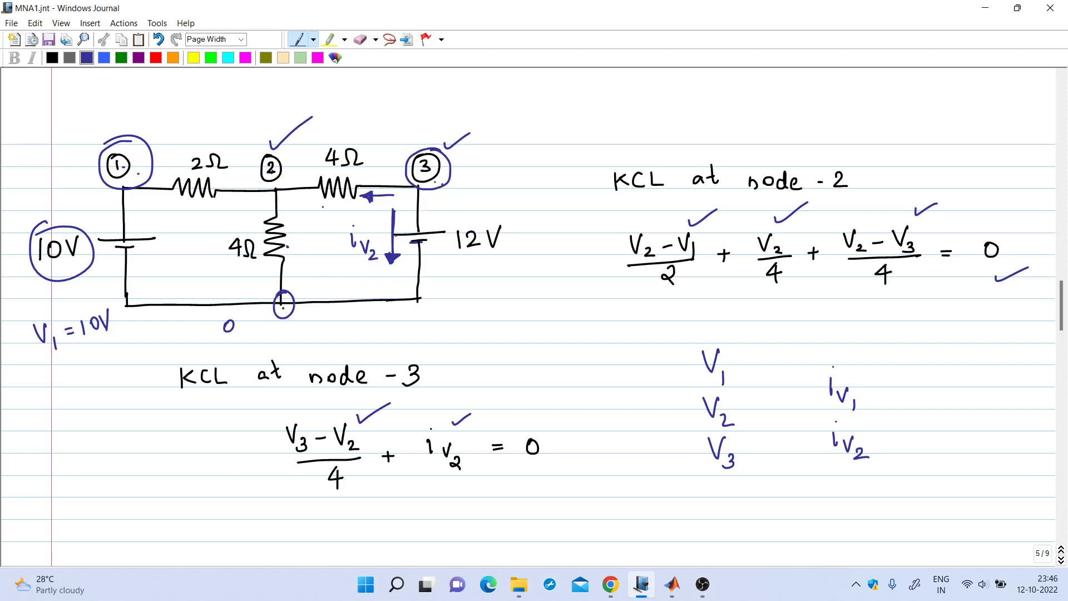
{"action": "left_click_drag", "start_coordinate": [452, 271], "coordinate": [490, 266]}
{"action": "mouse_move", "coordinate": [38, 371]}
{"action": "left_mouse_down"}
{"action": "mouse_move", "coordinate": [60, 384]}
{"action": "mouse_move", "coordinate": [57, 398]}
{"action": "mouse_move", "coordinate": [117, 354]}
{"action": "left_mouse_up"}
{"action": "mouse_move", "coordinate": [114, 288]}
{"action": "left_mouse_down"}
{"action": "mouse_move", "coordinate": [40, 403]}
{"action": "mouse_move", "coordinate": [142, 370]}
{"action": "mouse_move", "coordinate": [112, 288]}
{"action": "left_mouse_up"}
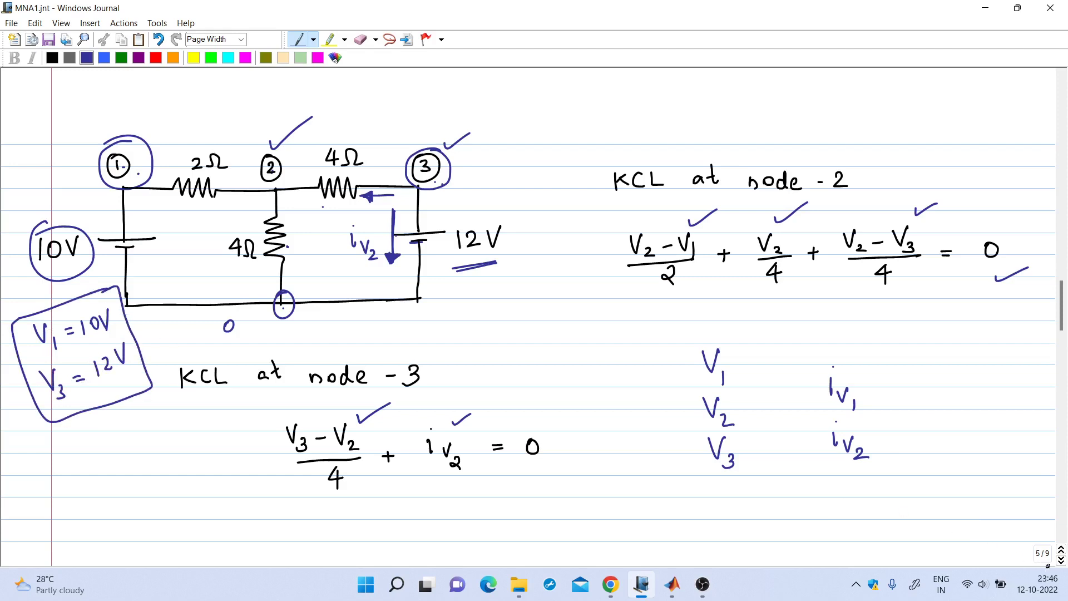
On page 6, tick the equations V1 = 10V and V3 = 12V.
{"action": "left_click", "coordinate": [1061, 561]}
{"action": "left_click_drag", "start_coordinate": [473, 228], "coordinate": [508, 216]}
{"action": "left_click_drag", "start_coordinate": [476, 291], "coordinate": [511, 277]}
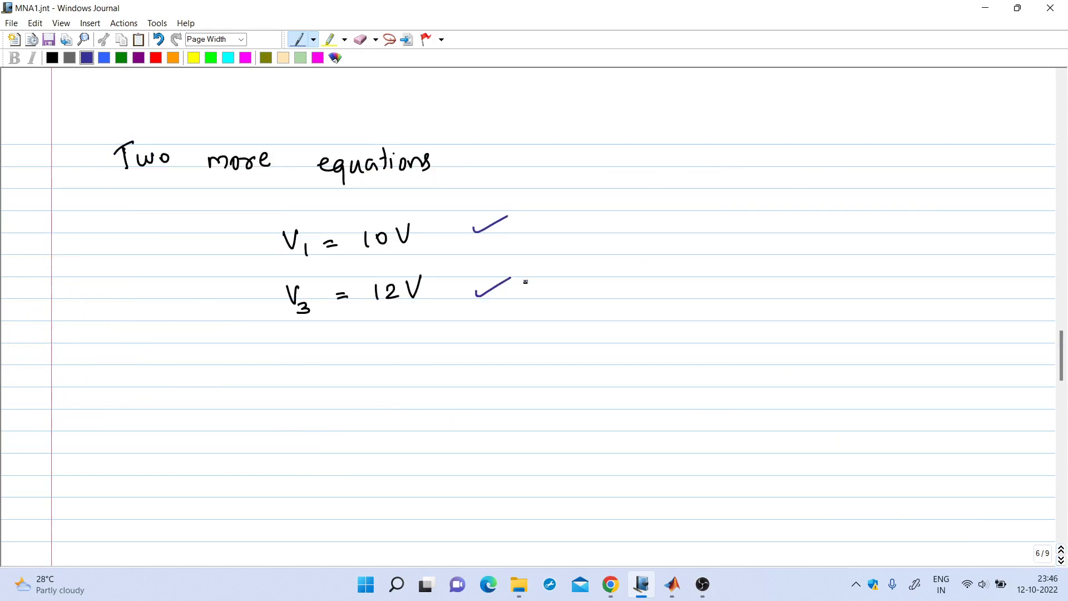
On page 7, label the first equation "KCL" with a circled 1 and an arrow pointing to it.
{"action": "left_click", "coordinate": [1061, 561]}
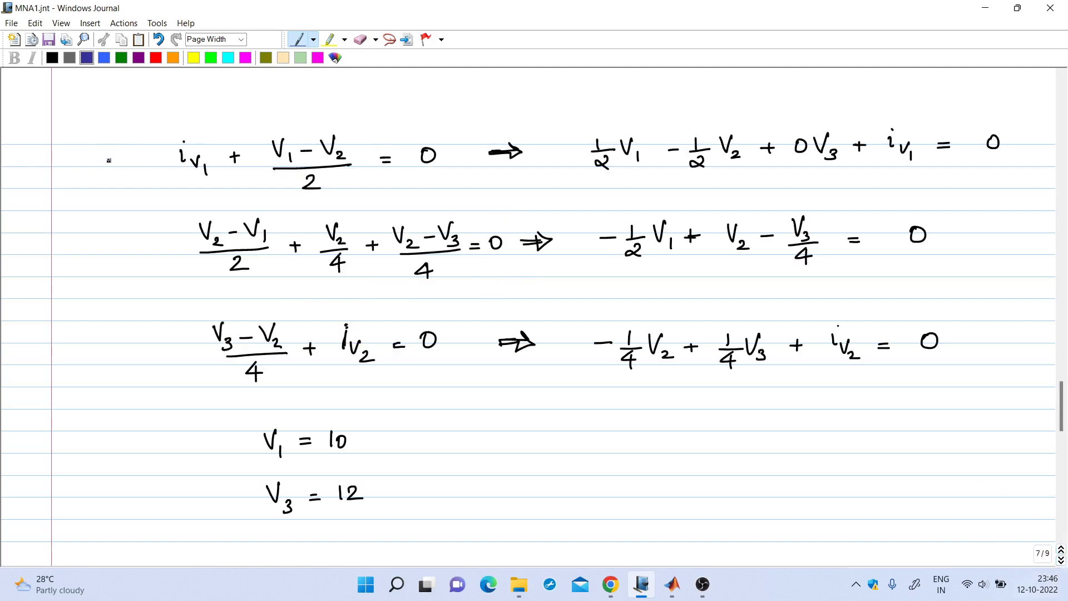
{"action": "mouse_move", "coordinate": [49, 157]}
{"action": "left_mouse_down"}
{"action": "mouse_move", "coordinate": [47, 178]}
{"action": "mouse_move", "coordinate": [73, 176]}
{"action": "left_mouse_up"}
{"action": "mouse_move", "coordinate": [79, 158]}
{"action": "left_mouse_down"}
{"action": "mouse_move", "coordinate": [79, 175]}
{"action": "mouse_move", "coordinate": [120, 168]}
{"action": "left_mouse_up"}
{"action": "mouse_move", "coordinate": [117, 152]}
{"action": "left_mouse_down"}
{"action": "mouse_move", "coordinate": [132, 159]}
{"action": "mouse_move", "coordinate": [121, 150]}
{"action": "left_mouse_up"}
{"action": "left_click_drag", "start_coordinate": [148, 164], "coordinate": [162, 162]}
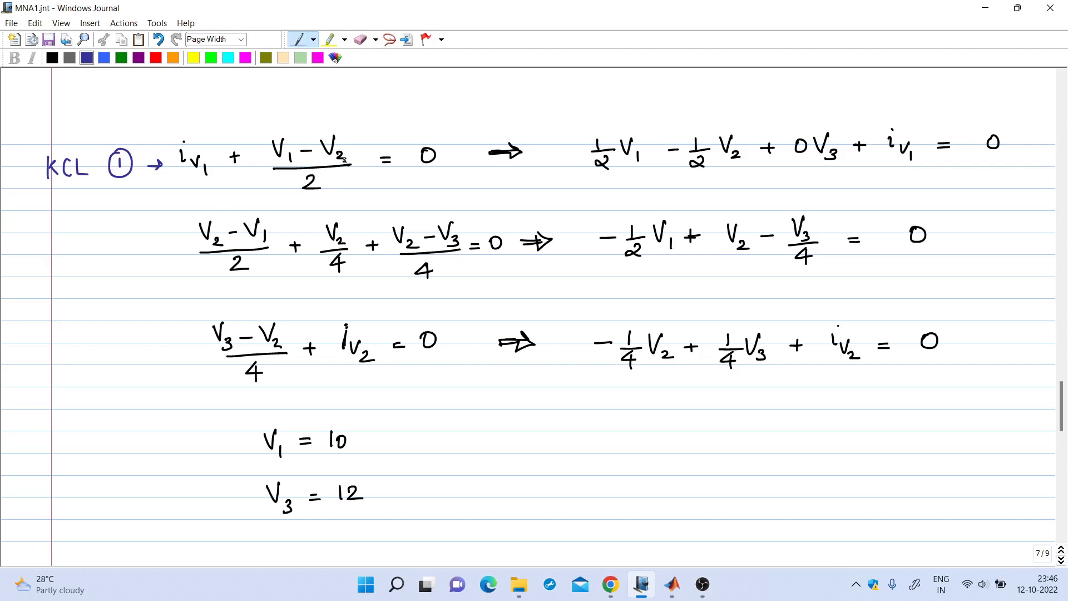
Label the second and third equations "KCL" with circled 2 and 3 and arrows pointing to them.
{"action": "mouse_move", "coordinate": [47, 249]}
{"action": "left_mouse_down"}
{"action": "mouse_move", "coordinate": [46, 266]}
{"action": "mouse_move", "coordinate": [72, 264]}
{"action": "left_mouse_up"}
{"action": "mouse_move", "coordinate": [78, 250]}
{"action": "left_mouse_down"}
{"action": "mouse_move", "coordinate": [78, 265]}
{"action": "mouse_move", "coordinate": [89, 263]}
{"action": "left_mouse_up"}
{"action": "mouse_move", "coordinate": [114, 252]}
{"action": "left_mouse_down"}
{"action": "mouse_move", "coordinate": [165, 257]}
{"action": "mouse_move", "coordinate": [158, 266]}
{"action": "left_mouse_up"}
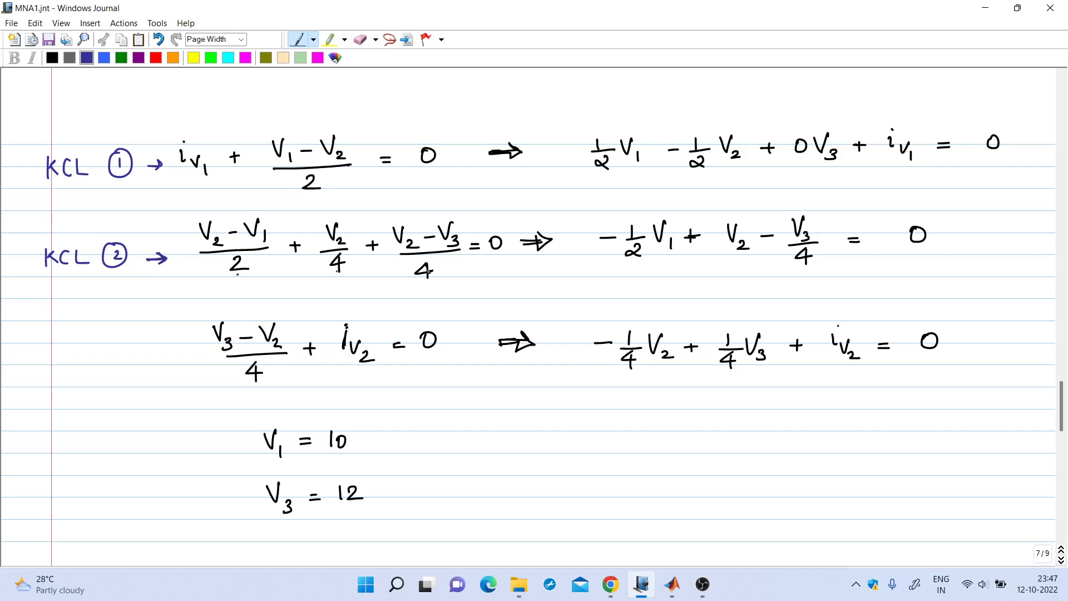
{"action": "mouse_move", "coordinate": [57, 352]}
{"action": "left_mouse_down"}
{"action": "mouse_move", "coordinate": [56, 370]}
{"action": "mouse_move", "coordinate": [84, 367]}
{"action": "left_mouse_up"}
{"action": "mouse_move", "coordinate": [89, 353]}
{"action": "left_mouse_down"}
{"action": "mouse_move", "coordinate": [101, 366]}
{"action": "mouse_move", "coordinate": [131, 352]}
{"action": "mouse_move", "coordinate": [129, 361]}
{"action": "mouse_move", "coordinate": [134, 341]}
{"action": "mouse_move", "coordinate": [183, 361]}
{"action": "mouse_move", "coordinate": [182, 353]}
{"action": "left_mouse_up"}
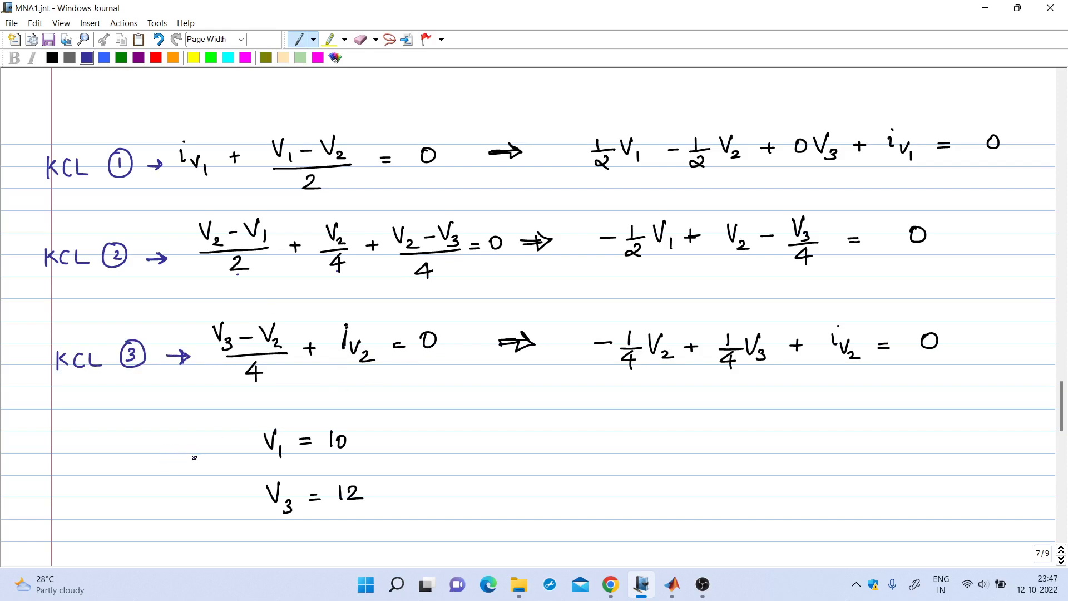
Draw a vertical mark beside V1 = 10 and V3 = 12, and tick the boxed voltage equations on page 5.
{"action": "mouse_move", "coordinate": [198, 439]}
{"action": "left_mouse_down"}
{"action": "mouse_move", "coordinate": [189, 472]}
{"action": "mouse_move", "coordinate": [202, 511]}
{"action": "left_mouse_up"}
{"action": "left_click", "coordinate": [1061, 550]}
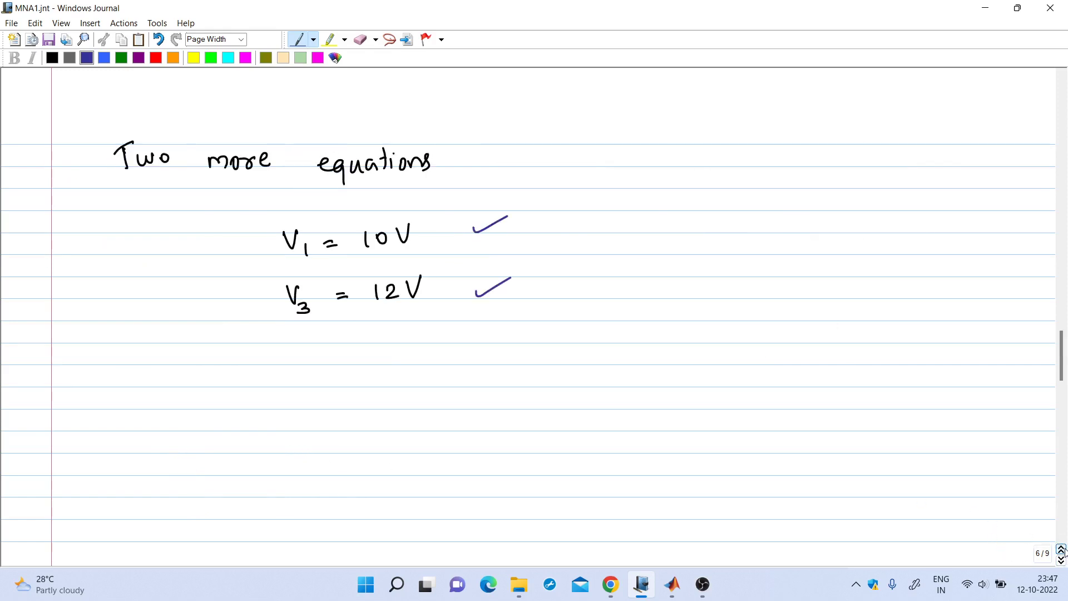
{"action": "left_click", "coordinate": [1061, 550]}
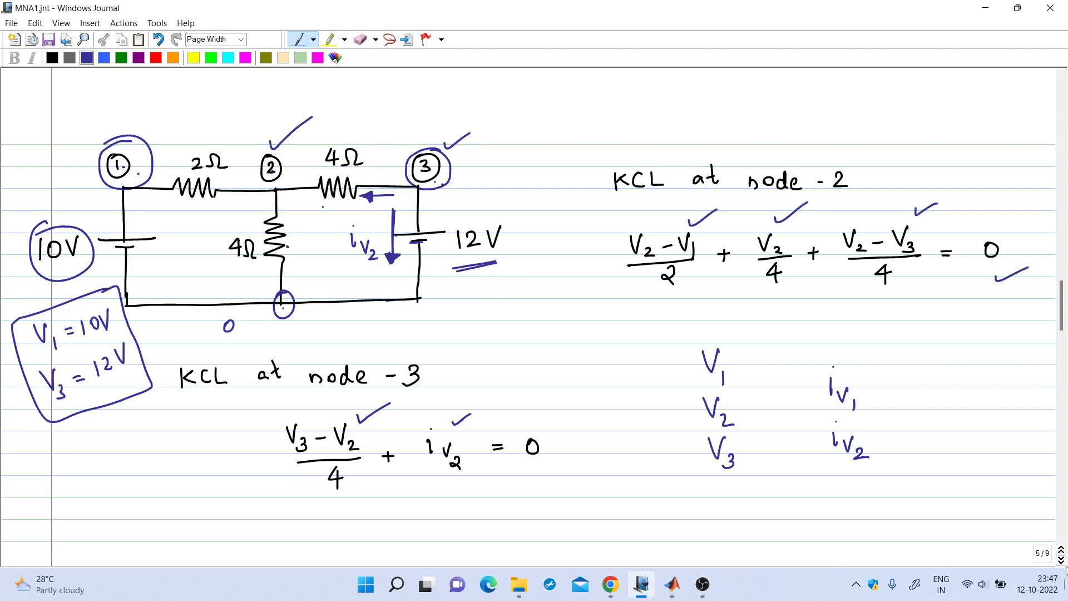
{"action": "mouse_move", "coordinate": [72, 293]}
{"action": "left_mouse_down"}
{"action": "mouse_move", "coordinate": [80, 303]}
{"action": "mouse_move", "coordinate": [107, 270]}
{"action": "left_mouse_up"}
{"action": "left_click", "coordinate": [1061, 560]}
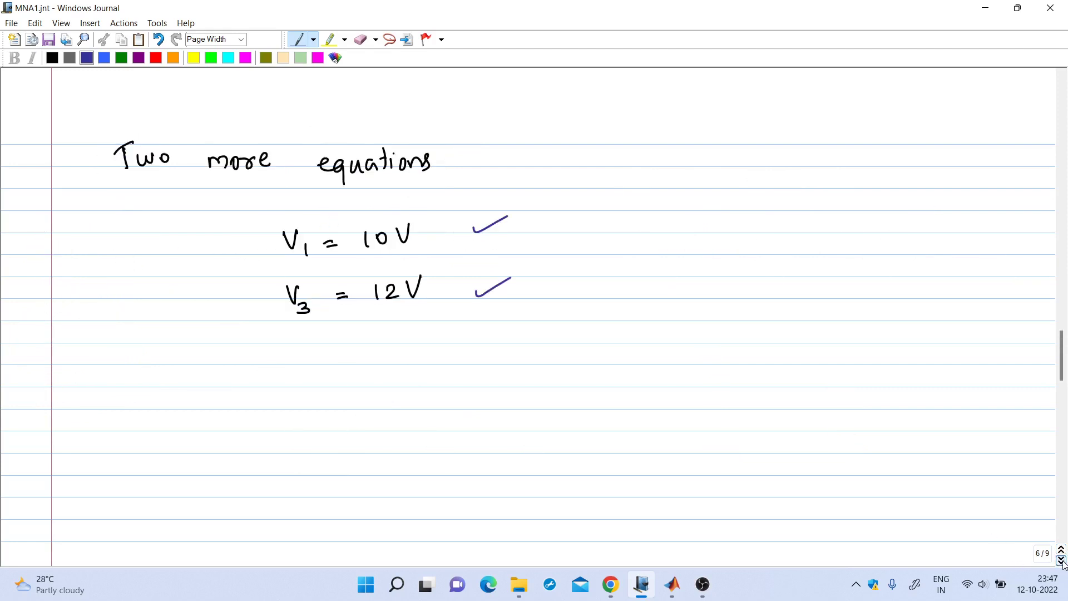
On page 7, retrace the first equation's implication arrow and underline each term and the zero of its rearranged form.
{"action": "left_click", "coordinate": [1061, 560]}
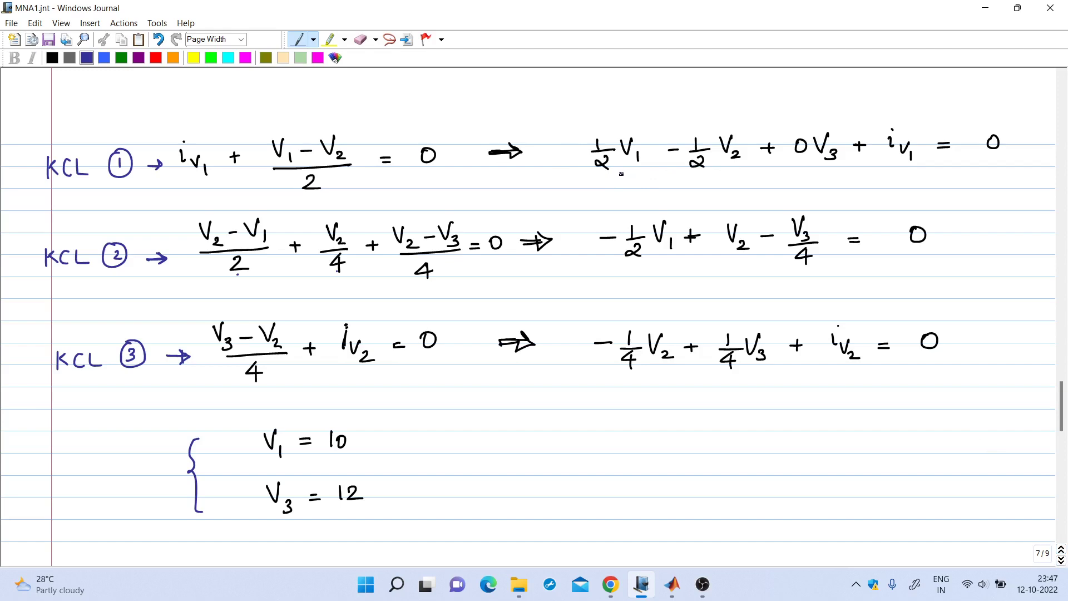
{"action": "mouse_move", "coordinate": [490, 150]}
{"action": "left_mouse_down"}
{"action": "mouse_move", "coordinate": [519, 147]}
{"action": "mouse_move", "coordinate": [507, 165]}
{"action": "mouse_move", "coordinate": [500, 149]}
{"action": "left_mouse_up"}
{"action": "left_click_drag", "start_coordinate": [605, 180], "coordinate": [734, 178]}
{"action": "left_click_drag", "start_coordinate": [797, 175], "coordinate": [908, 174]}
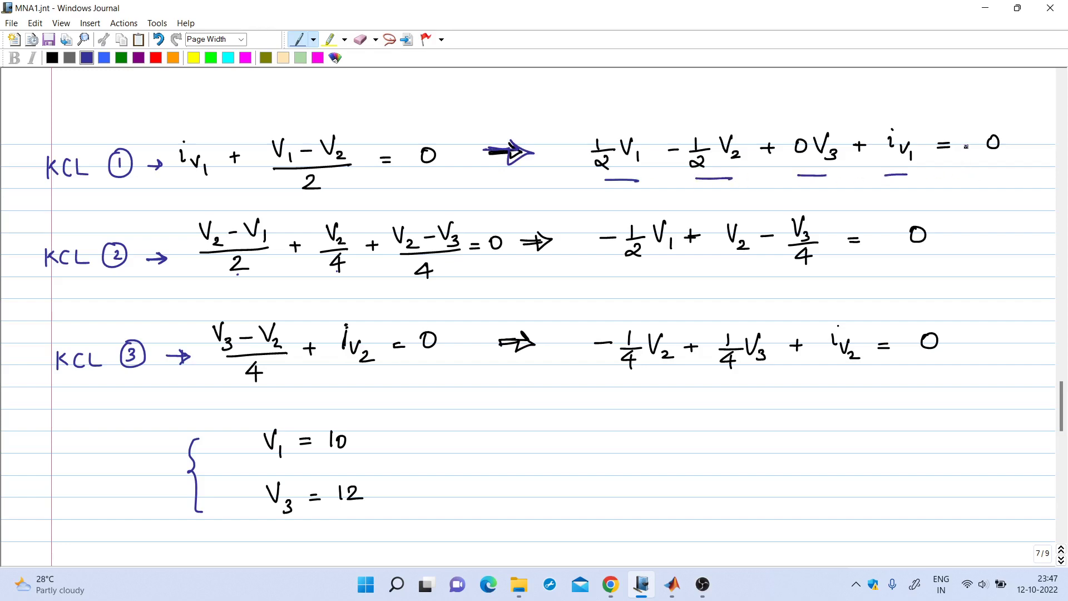
{"action": "left_click_drag", "start_coordinate": [993, 176], "coordinate": [1005, 174]}
Draw a curved arrow towards the rearranged KCL 2 equation and underline its V1, V2 and V3 terms.
{"action": "left_click_drag", "start_coordinate": [622, 266], "coordinate": [664, 265]}
{"action": "left_click_drag", "start_coordinate": [478, 212], "coordinate": [556, 207]}
{"action": "mouse_move", "coordinate": [539, 202]}
{"action": "left_mouse_down"}
{"action": "mouse_move", "coordinate": [556, 208]}
{"action": "mouse_move", "coordinate": [535, 218]}
{"action": "mouse_move", "coordinate": [542, 205]}
{"action": "mouse_move", "coordinate": [555, 210]}
{"action": "left_mouse_up"}
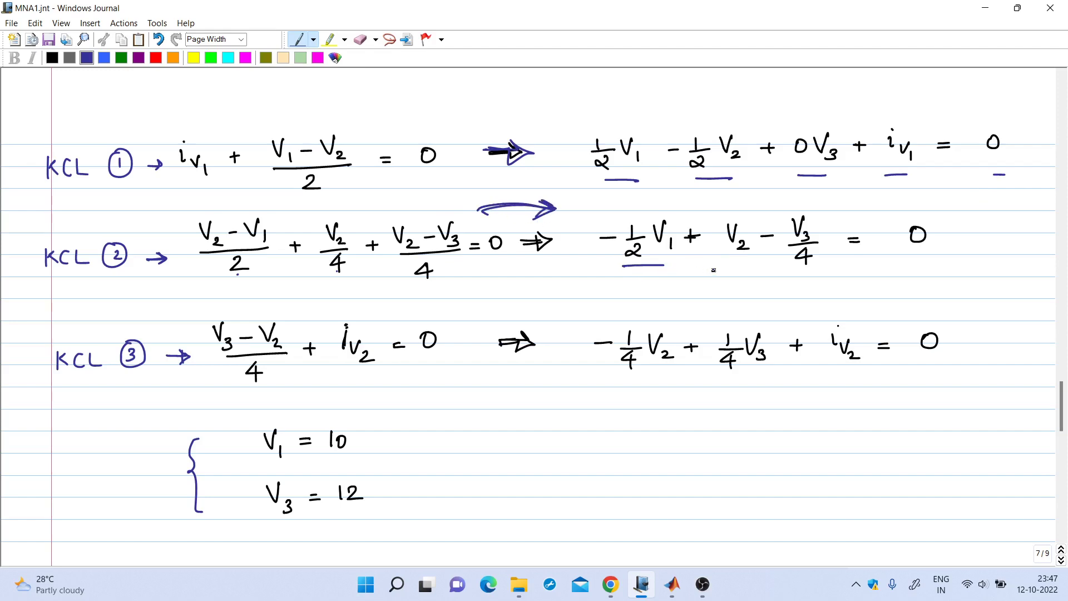
{"action": "left_click_drag", "start_coordinate": [722, 262], "coordinate": [820, 271]}
Draw a curved arrow towards the rearranged KCL 3 equation and underline its V2, V3 and iV2 terms.
{"action": "left_click_drag", "start_coordinate": [491, 332], "coordinate": [558, 329]}
{"action": "mouse_move", "coordinate": [557, 314]}
{"action": "left_mouse_down"}
{"action": "mouse_move", "coordinate": [565, 330]}
{"action": "mouse_move", "coordinate": [549, 337]}
{"action": "left_mouse_up"}
{"action": "left_click_drag", "start_coordinate": [634, 377], "coordinate": [770, 378]}
{"action": "left_click_drag", "start_coordinate": [846, 378], "coordinate": [859, 376]}
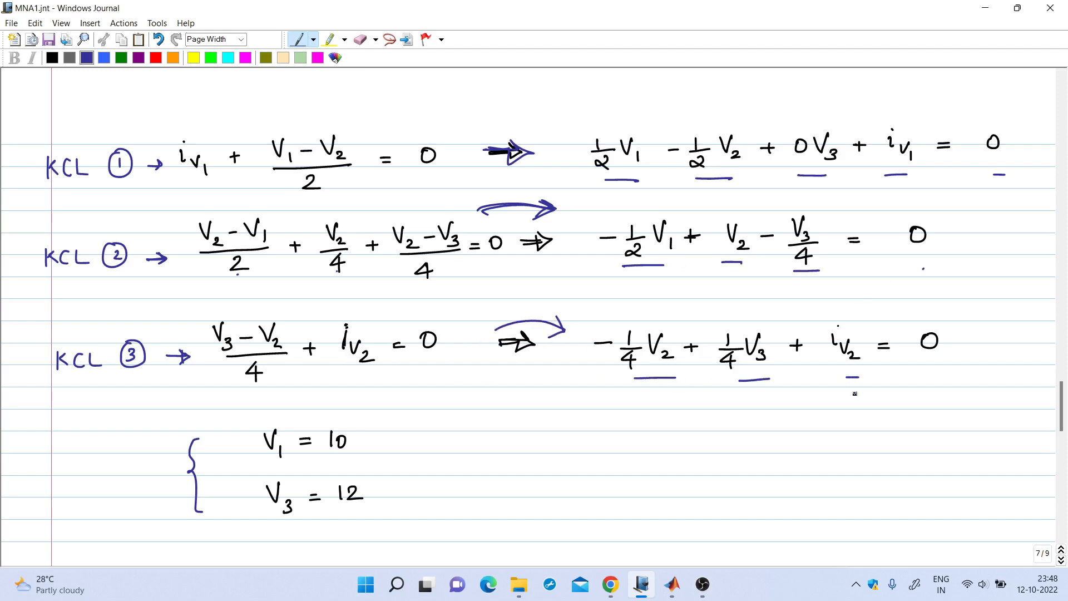
On page 8, write the label A above the empty coefficient matrix.
{"action": "left_click", "coordinate": [1061, 561]}
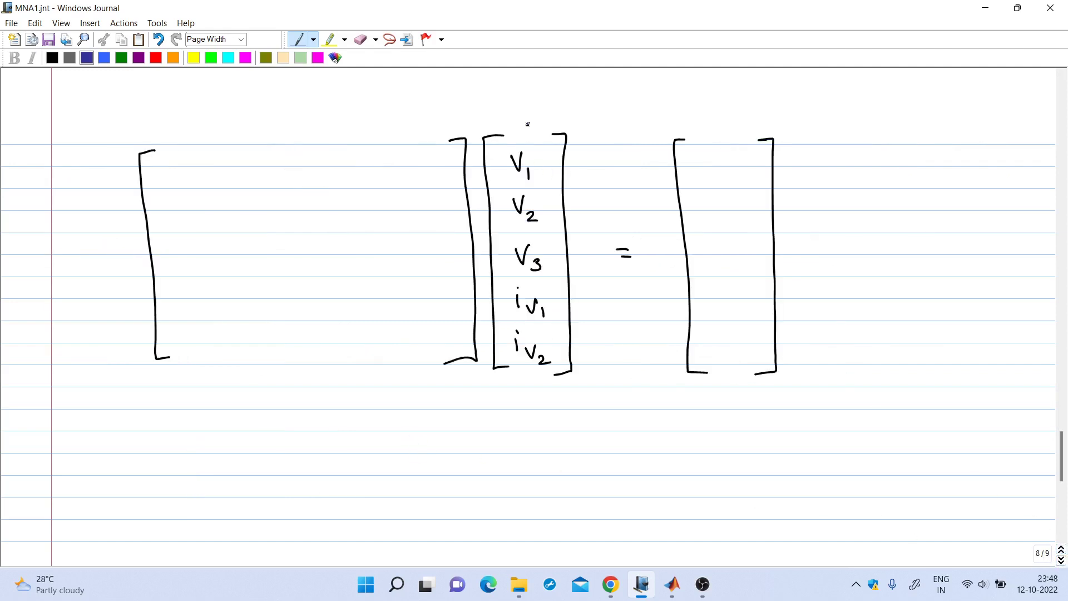
{"action": "mouse_move", "coordinate": [279, 129]}
{"action": "left_mouse_down"}
{"action": "mouse_move", "coordinate": [290, 94]}
{"action": "mouse_move", "coordinate": [305, 134]}
{"action": "left_mouse_up"}
{"action": "left_click_drag", "start_coordinate": [278, 118], "coordinate": [299, 115]}
Tick the unknowns V1, V2, V3, iV1 and iV2, and put a tick above the empty result vector.
{"action": "left_click_drag", "start_coordinate": [533, 157], "coordinate": [556, 145]}
{"action": "left_click_drag", "start_coordinate": [532, 196], "coordinate": [551, 188]}
{"action": "left_click_drag", "start_coordinate": [540, 249], "coordinate": [558, 239]}
{"action": "left_click_drag", "start_coordinate": [545, 298], "coordinate": [561, 291]}
{"action": "left_click_drag", "start_coordinate": [541, 341], "coordinate": [559, 328]}
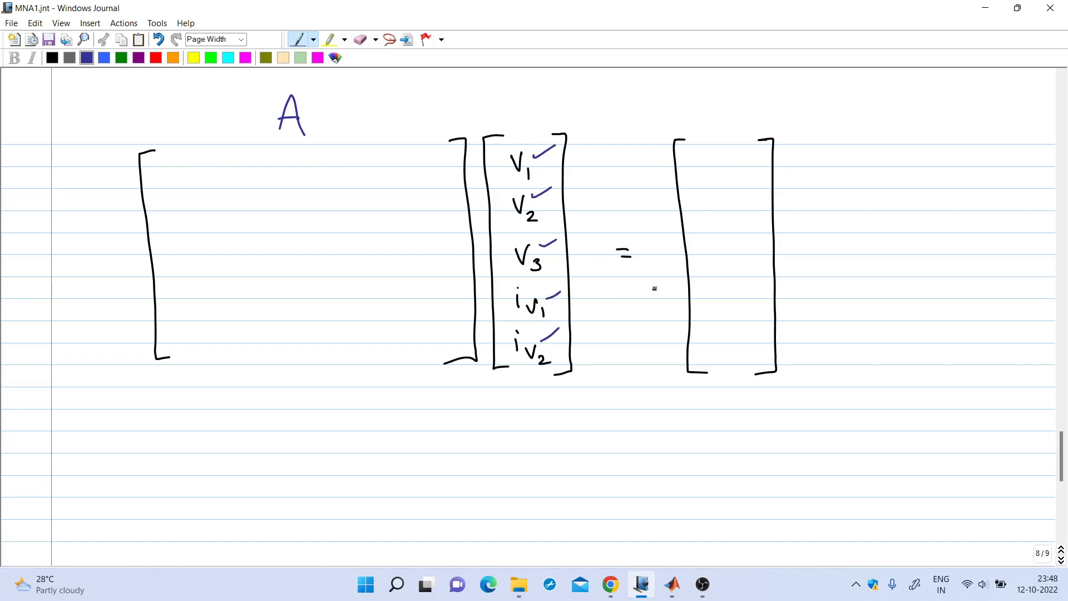
{"action": "left_click_drag", "start_coordinate": [771, 120], "coordinate": [806, 99]}
On page 9, label the filled coefficient matrix A, the unknown vector x and the result vector B.
{"action": "left_click", "coordinate": [1060, 560]}
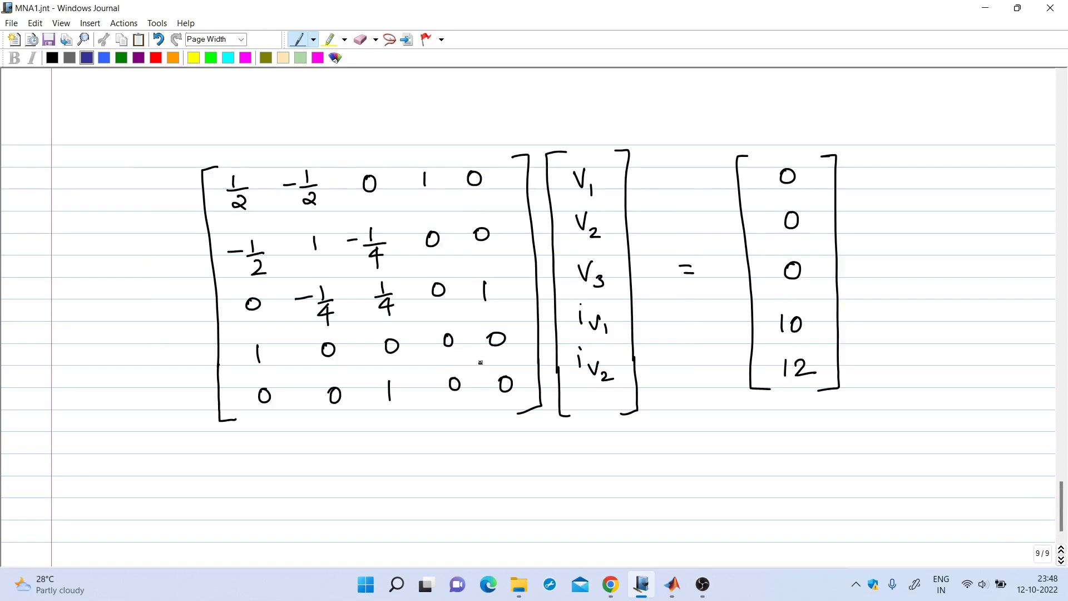
{"action": "left_click", "coordinate": [1061, 550]}
{"action": "left_click", "coordinate": [1061, 550]}
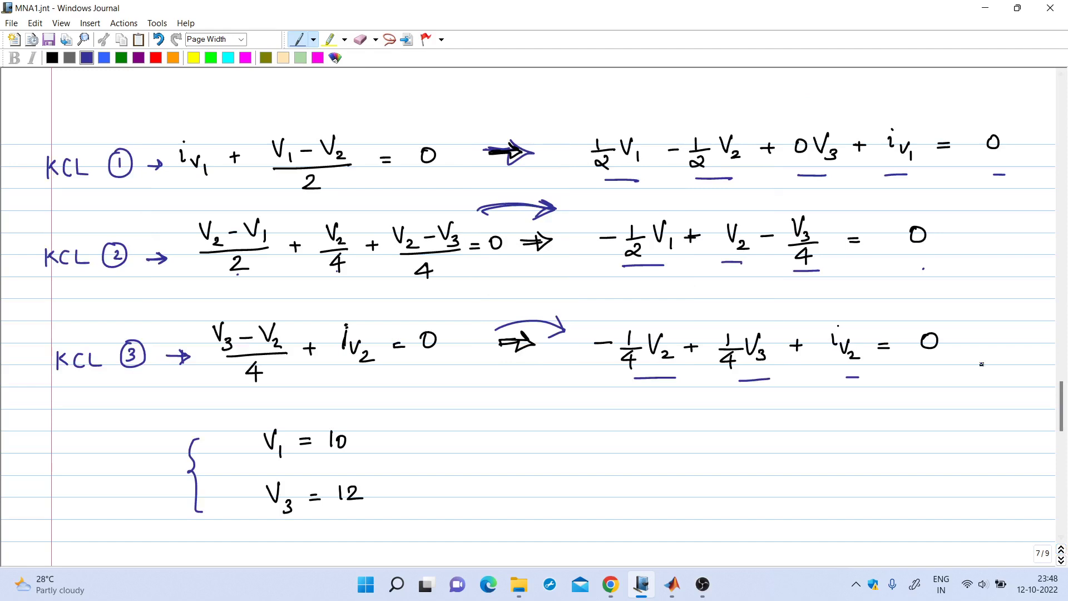
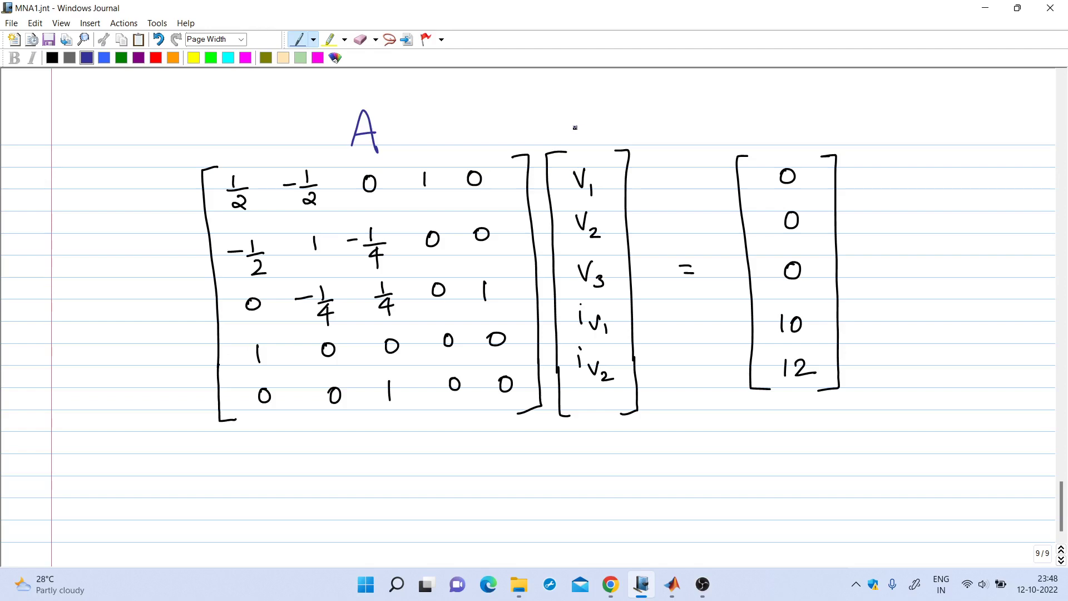
{"action": "mouse_move", "coordinate": [574, 125]}
{"action": "left_mouse_down"}
{"action": "mouse_move", "coordinate": [587, 124]}
{"action": "mouse_move", "coordinate": [572, 138]}
{"action": "mouse_move", "coordinate": [591, 137]}
{"action": "left_mouse_up"}
{"action": "left_click", "coordinate": [361, 39]}
{"action": "mouse_move", "coordinate": [596, 136]}
{"action": "left_mouse_down"}
{"action": "mouse_move", "coordinate": [570, 137]}
{"action": "mouse_move", "coordinate": [588, 137]}
{"action": "left_mouse_up"}
{"action": "left_click", "coordinate": [298, 39]}
{"action": "left_click_drag", "start_coordinate": [781, 116], "coordinate": [782, 142]}
Switch to MATLAB and define A=[1/2 -1/2 0 1 0;-1/2 1 -1/4 0 0;0 -1/4 1/4 0 1;1 0 0 0 0;0 0 1 0 0].
{"action": "left_click", "coordinate": [689, 566]}
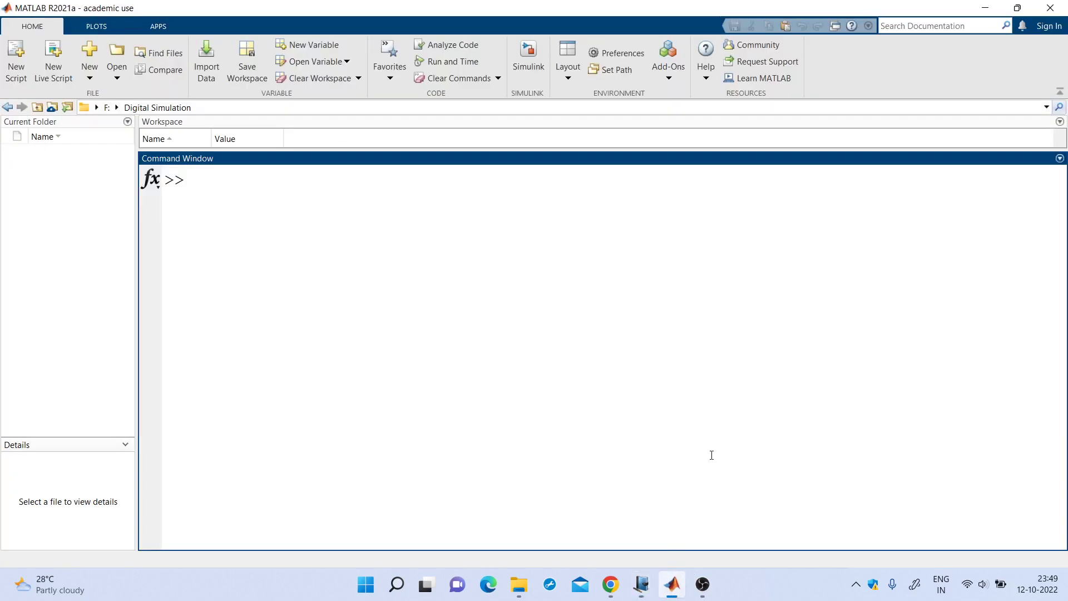
{"action": "type", "text": "A="}
{"action": "key", "text": "Up"}
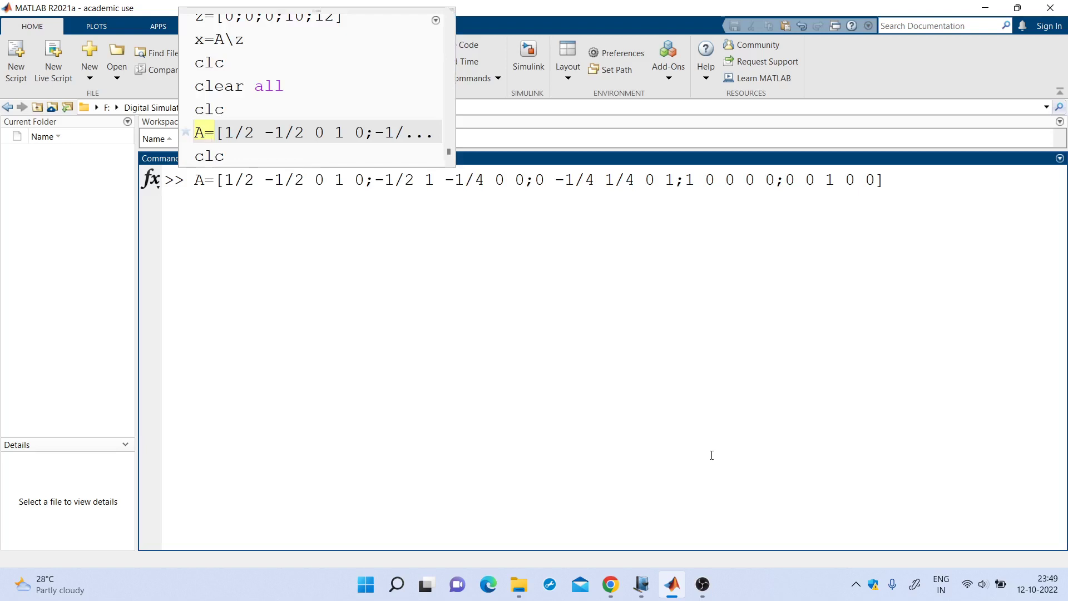
{"action": "left_click", "coordinate": [712, 416]}
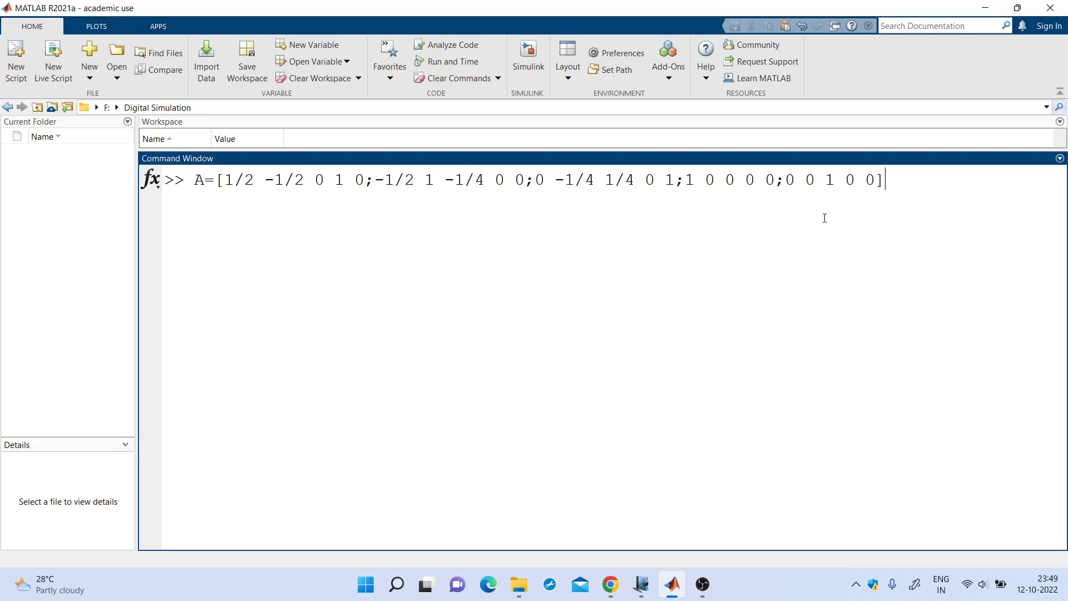
{"action": "key", "text": "Return"}
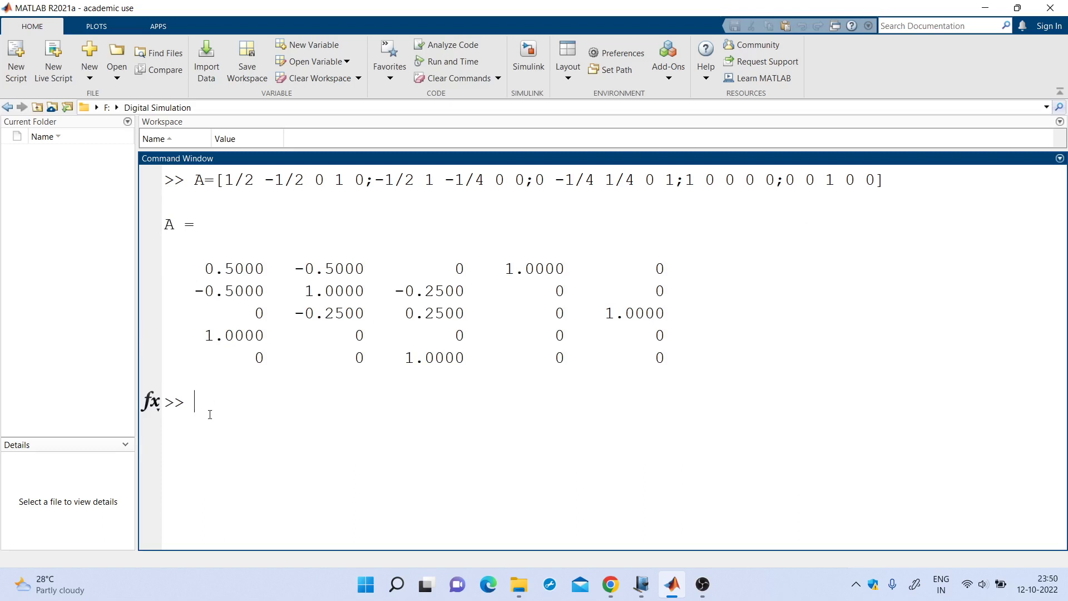
Define the right-hand-side vector as B=[0;0;0;10;12], checking its entries against the handwritten notes.
{"action": "type", "text": "a"}
{"action": "key", "text": "BackSpace"}
{"action": "type", "text": "B=["}
{"action": "left_click", "coordinate": [673, 592]}
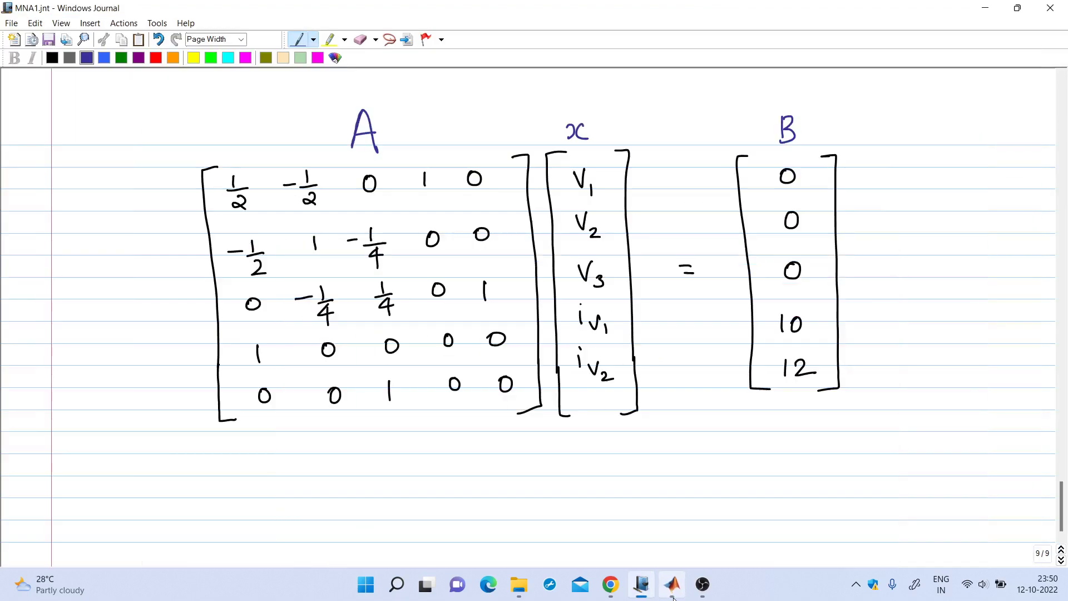
{"action": "left_click", "coordinate": [673, 595]}
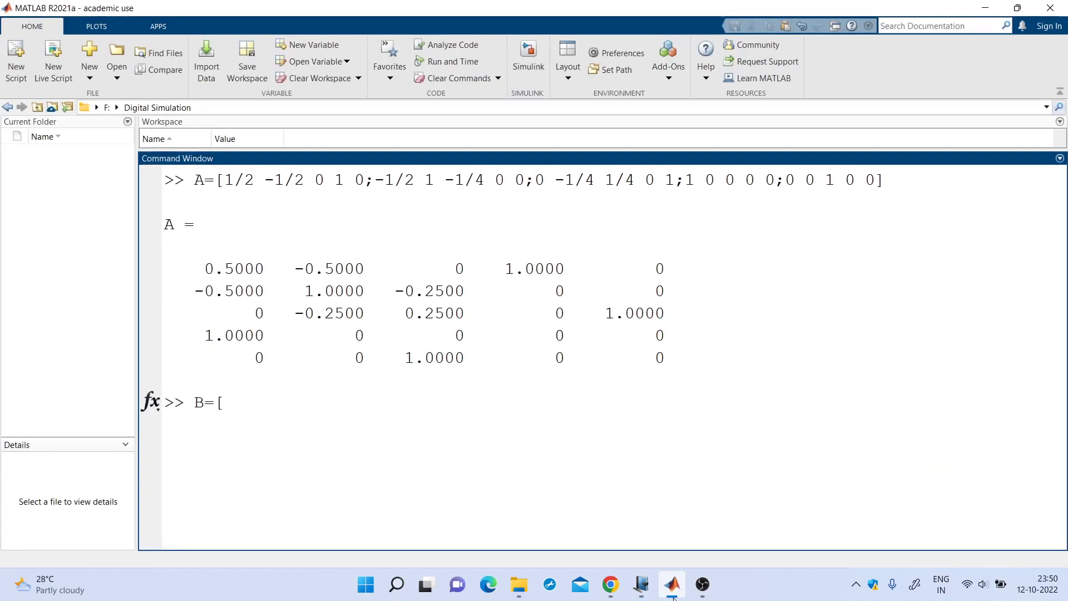
{"action": "type", "text": "0;0;0;"}
{"action": "left_click", "coordinate": [673, 596]}
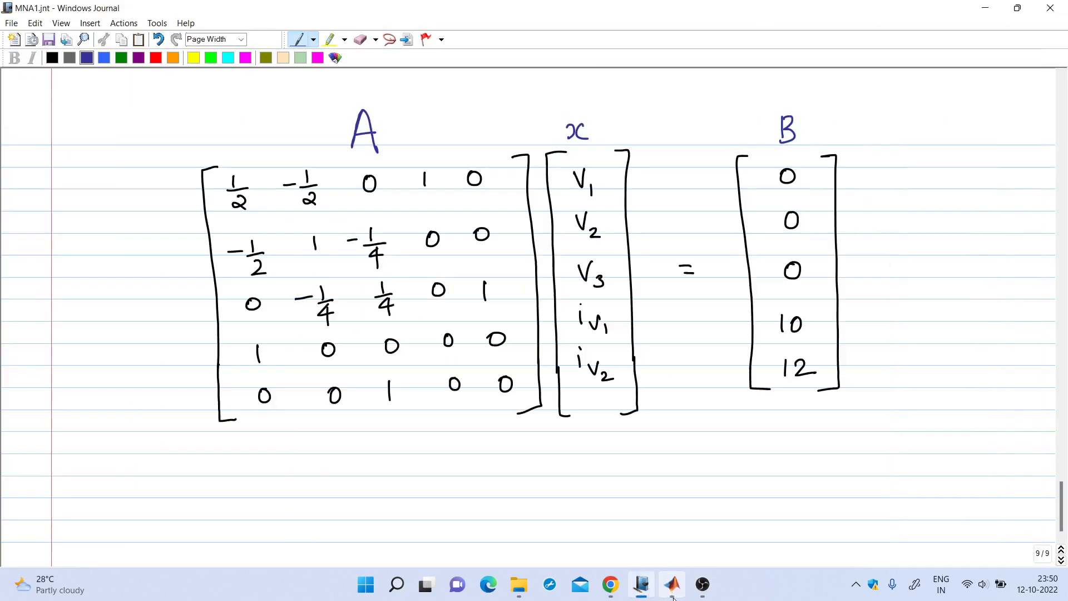
{"action": "left_click", "coordinate": [673, 596]}
{"action": "type", "text": ";0;0;10"}
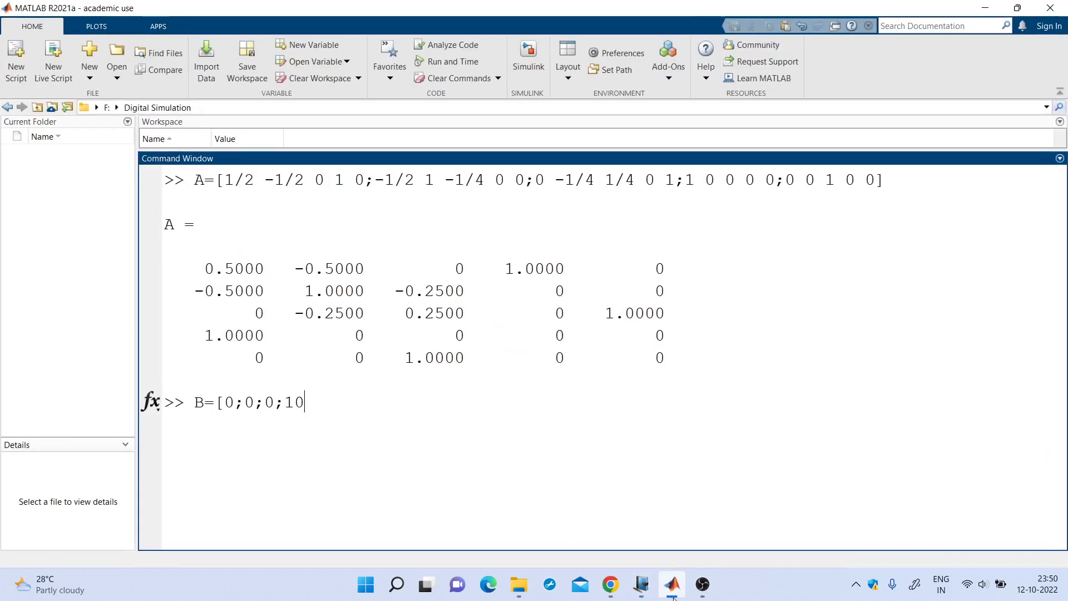
{"action": "type", "text": ";12]"}
{"action": "key", "text": "Return"}
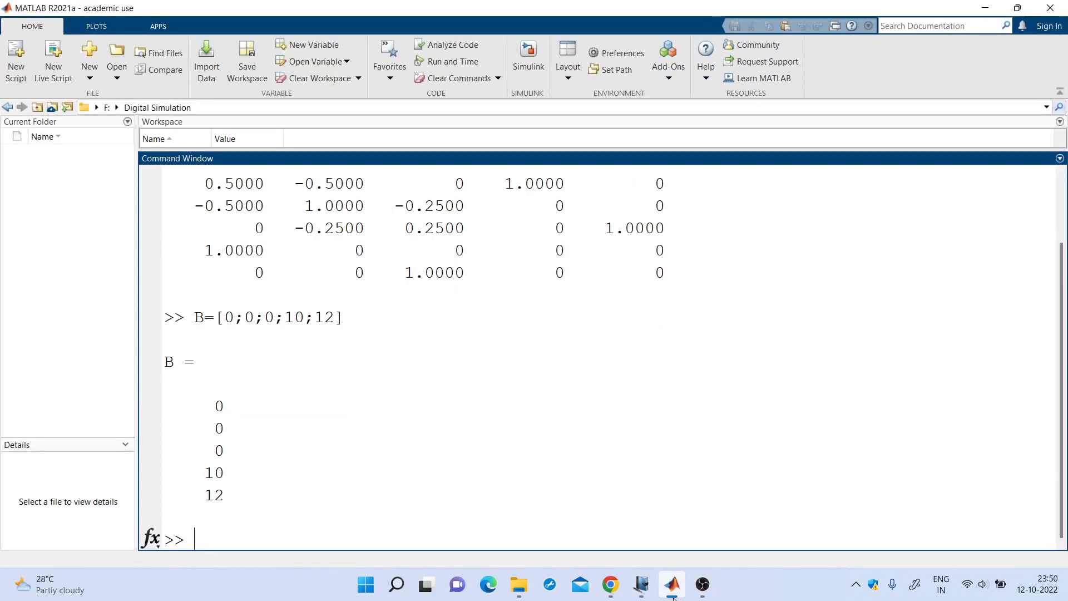
Solve the linear system for the unknowns with x=A\B.
{"action": "type", "text": "x=A\\B"}
{"action": "mouse_move", "coordinate": [642, 580]}
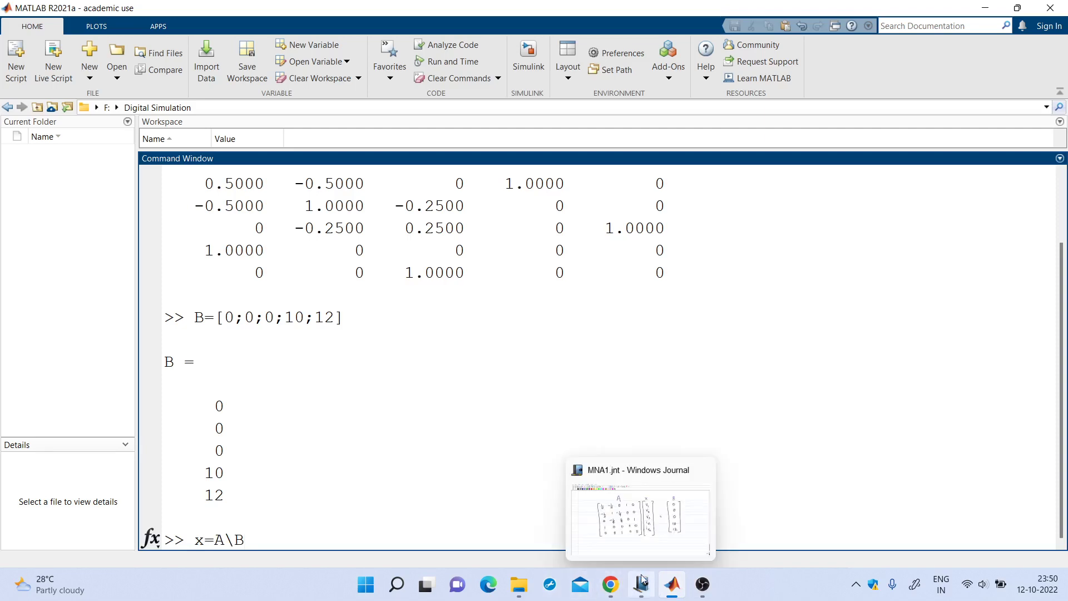
{"action": "left_click", "coordinate": [449, 507]}
{"action": "key", "text": "Return"}
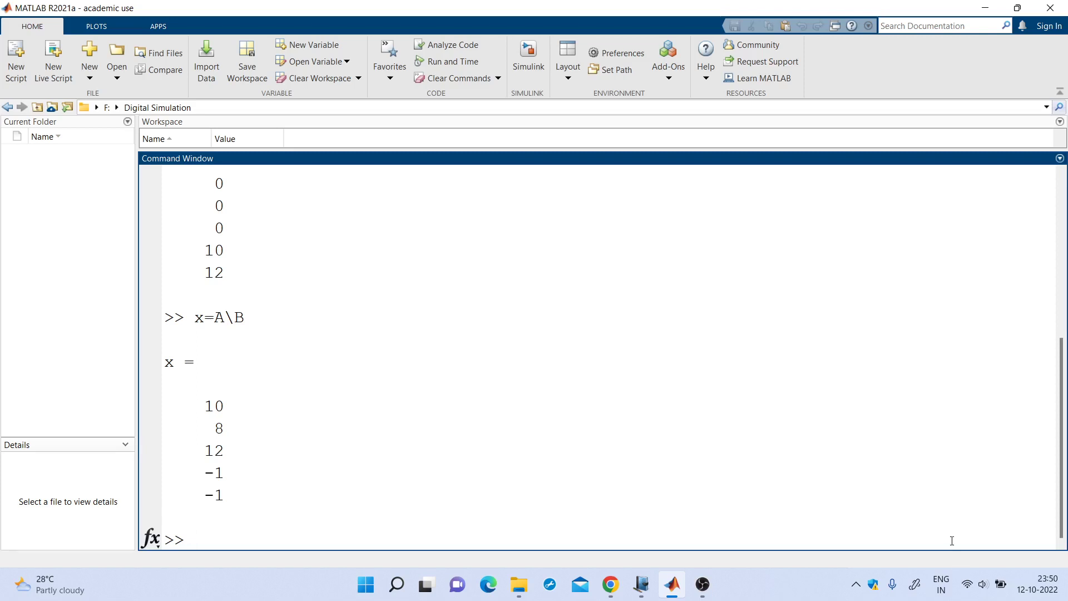
Switch back to Windows Journal and write the bracketed column vector V1, V2, V3, iV1, iV2 on a new page 10.
{"action": "key", "text": "alt+Tab"}
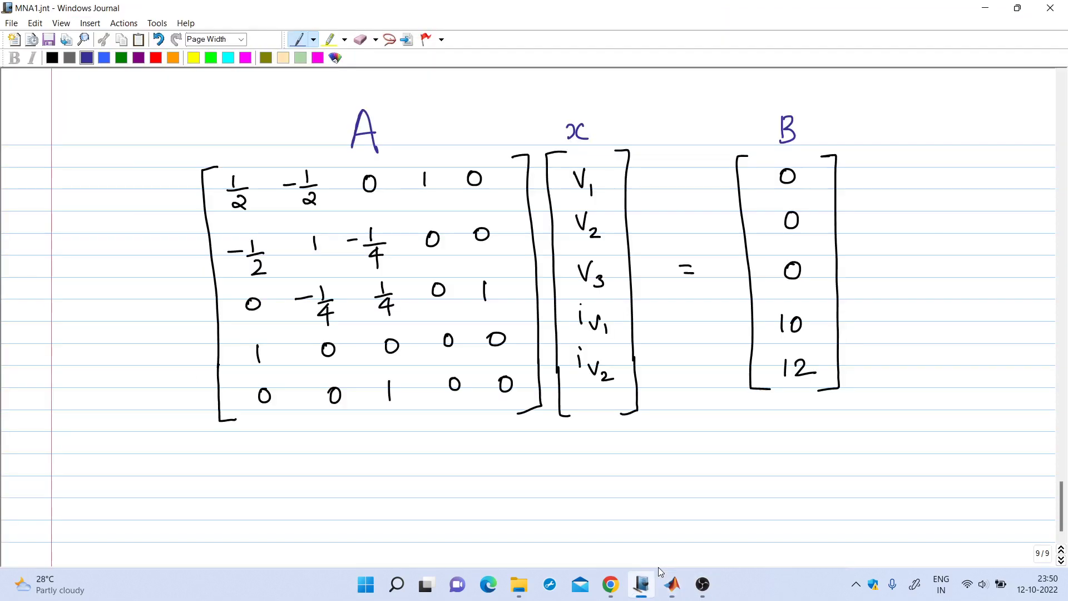
{"action": "left_click", "coordinate": [1061, 560]}
{"action": "mouse_move", "coordinate": [290, 154]}
{"action": "left_mouse_down"}
{"action": "mouse_move", "coordinate": [282, 217]}
{"action": "mouse_move", "coordinate": [296, 338]}
{"action": "left_mouse_up"}
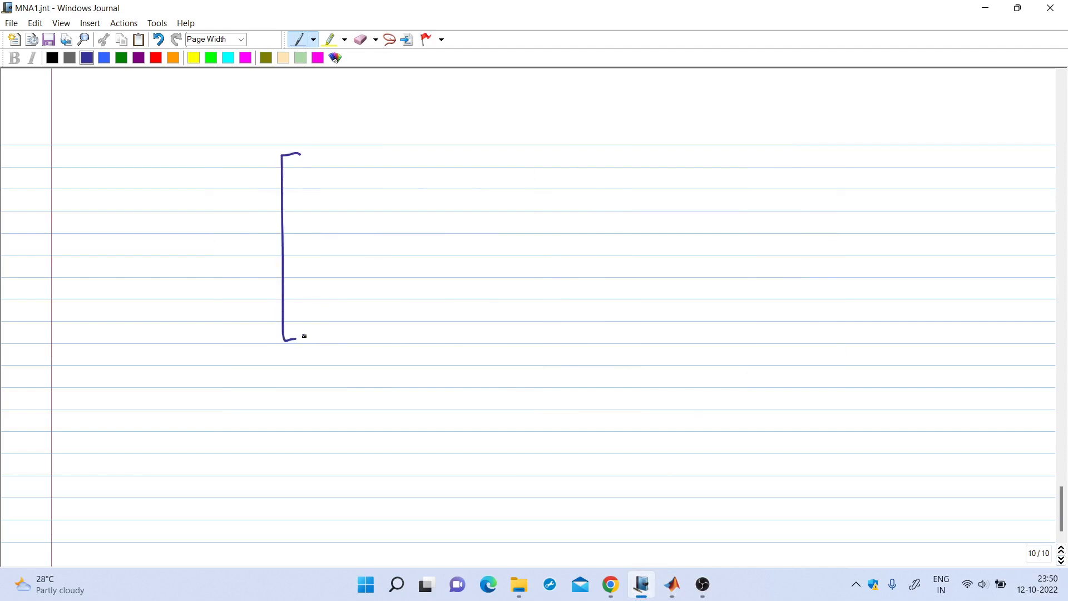
{"action": "left_click_drag", "start_coordinate": [302, 163], "coordinate": [315, 162]}
{"action": "left_click_drag", "start_coordinate": [321, 177], "coordinate": [316, 199]}
{"action": "mouse_move", "coordinate": [318, 215]}
{"action": "left_mouse_down"}
{"action": "mouse_move", "coordinate": [331, 224]}
{"action": "mouse_move", "coordinate": [317, 236]}
{"action": "left_mouse_up"}
{"action": "left_click_drag", "start_coordinate": [321, 245], "coordinate": [322, 261]}
{"action": "left_click_drag", "start_coordinate": [308, 278], "coordinate": [310, 292]}
{"action": "left_click_drag", "start_coordinate": [316, 288], "coordinate": [325, 293]}
{"action": "left_click", "coordinate": [309, 306]}
{"action": "left_click_drag", "start_coordinate": [331, 287], "coordinate": [310, 329]}
{"action": "left_click_drag", "start_coordinate": [320, 327], "coordinate": [343, 336]}
{"action": "mouse_move", "coordinate": [343, 163]}
{"action": "left_mouse_down"}
{"action": "mouse_move", "coordinate": [354, 168]}
{"action": "mouse_move", "coordinate": [348, 356]}
{"action": "left_mouse_up"}
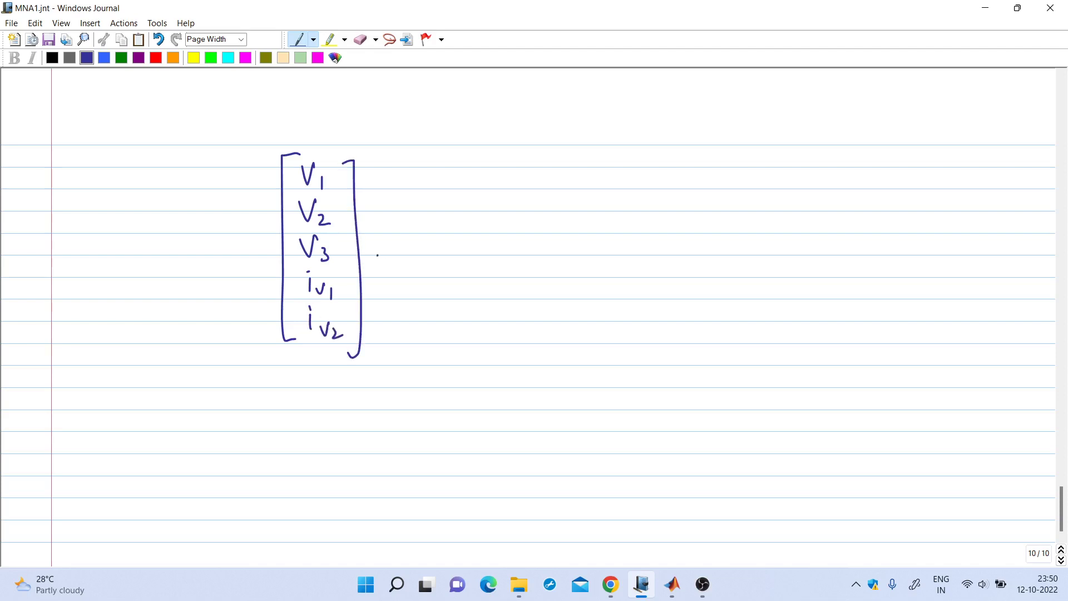
Write an equals sign and the bracketed solution vector 10, 8, 12, -1, -1 beside the unknown vector.
{"action": "left_click_drag", "start_coordinate": [376, 253], "coordinate": [388, 253]}
{"action": "left_click_drag", "start_coordinate": [380, 262], "coordinate": [392, 261]}
{"action": "mouse_move", "coordinate": [440, 162]}
{"action": "left_mouse_down"}
{"action": "mouse_move", "coordinate": [422, 298]}
{"action": "mouse_move", "coordinate": [444, 362]}
{"action": "mouse_move", "coordinate": [450, 192]}
{"action": "mouse_move", "coordinate": [467, 178]}
{"action": "mouse_move", "coordinate": [467, 207]}
{"action": "left_mouse_up"}
{"action": "left_click_drag", "start_coordinate": [453, 243], "coordinate": [455, 263]}
{"action": "left_click_drag", "start_coordinate": [461, 249], "coordinate": [479, 264]}
{"action": "left_click_drag", "start_coordinate": [445, 295], "coordinate": [460, 294]}
{"action": "mouse_move", "coordinate": [468, 285]}
{"action": "left_mouse_down"}
{"action": "mouse_move", "coordinate": [464, 332]}
{"action": "mouse_move", "coordinate": [476, 345]}
{"action": "left_mouse_up"}
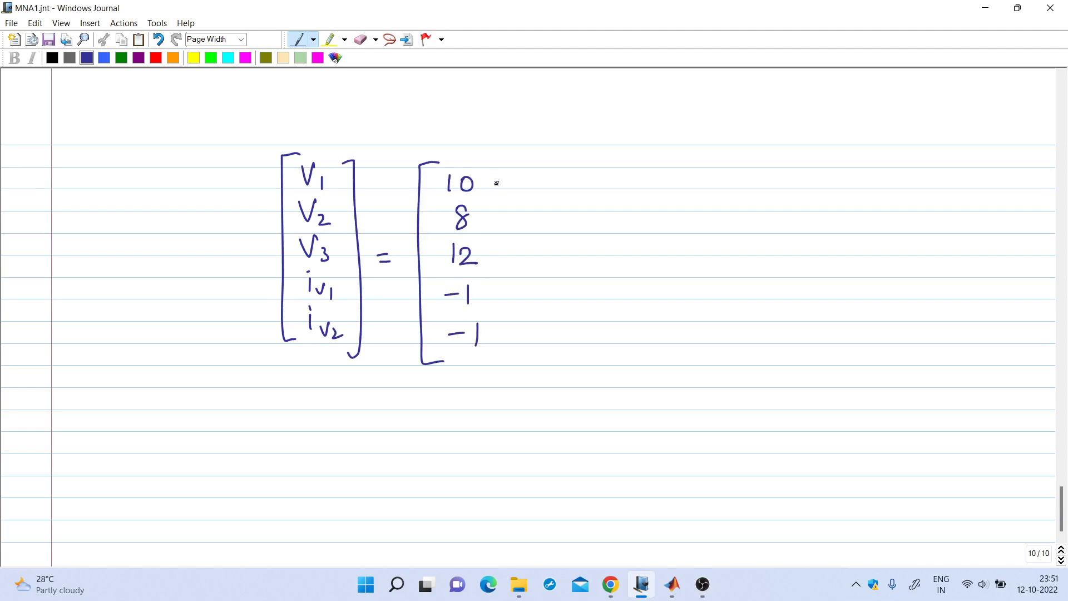
{"action": "mouse_move", "coordinate": [487, 171]}
{"action": "left_mouse_down"}
{"action": "mouse_move", "coordinate": [508, 277]}
{"action": "mouse_move", "coordinate": [473, 363]}
{"action": "left_mouse_up"}
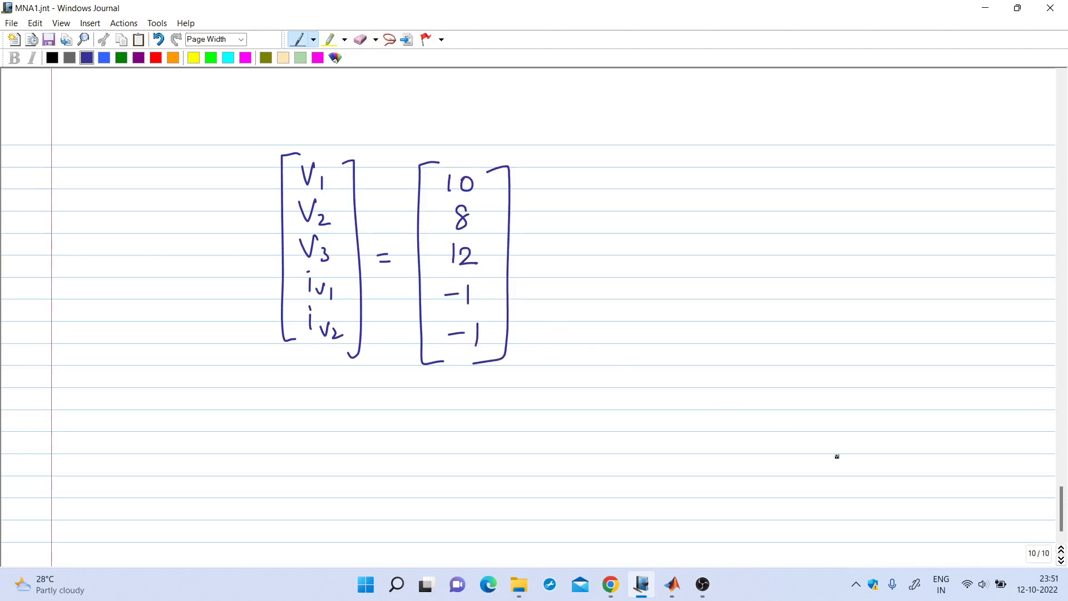
Return to the circuit on page 5 and circle node 2.
{"action": "left_click", "coordinate": [1062, 550]}
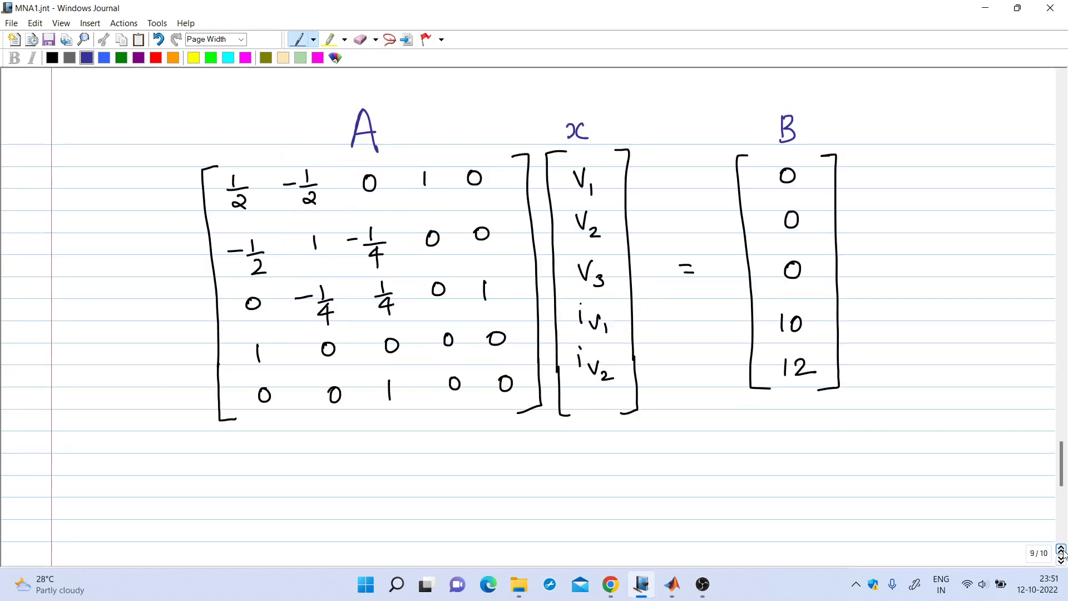
{"action": "left_click", "coordinate": [1061, 549]}
{"action": "left_click", "coordinate": [1062, 550]}
{"action": "left_click", "coordinate": [1061, 549]}
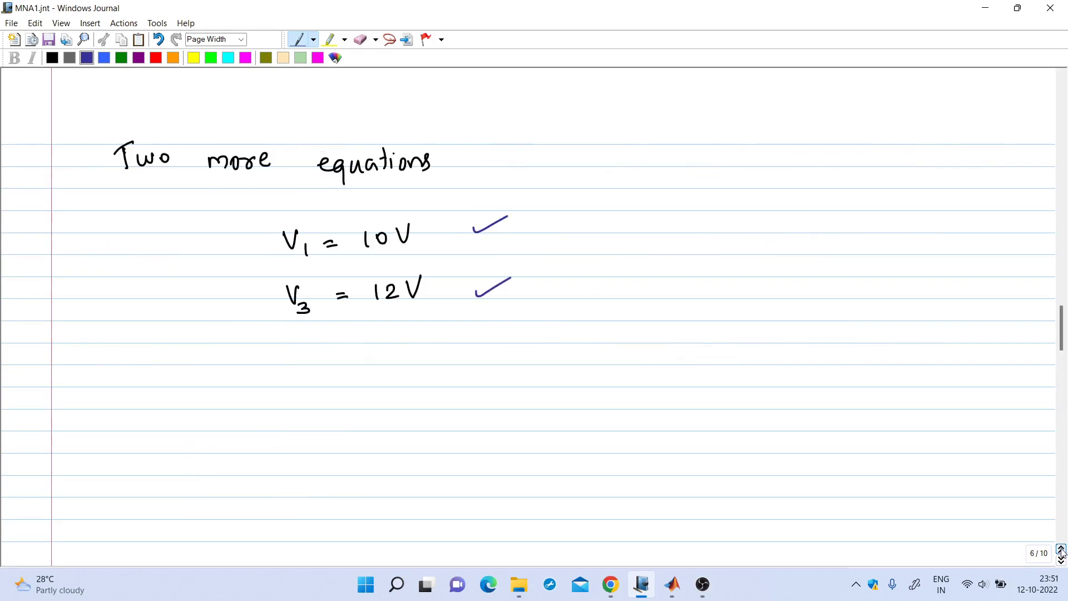
{"action": "left_click", "coordinate": [1062, 550]}
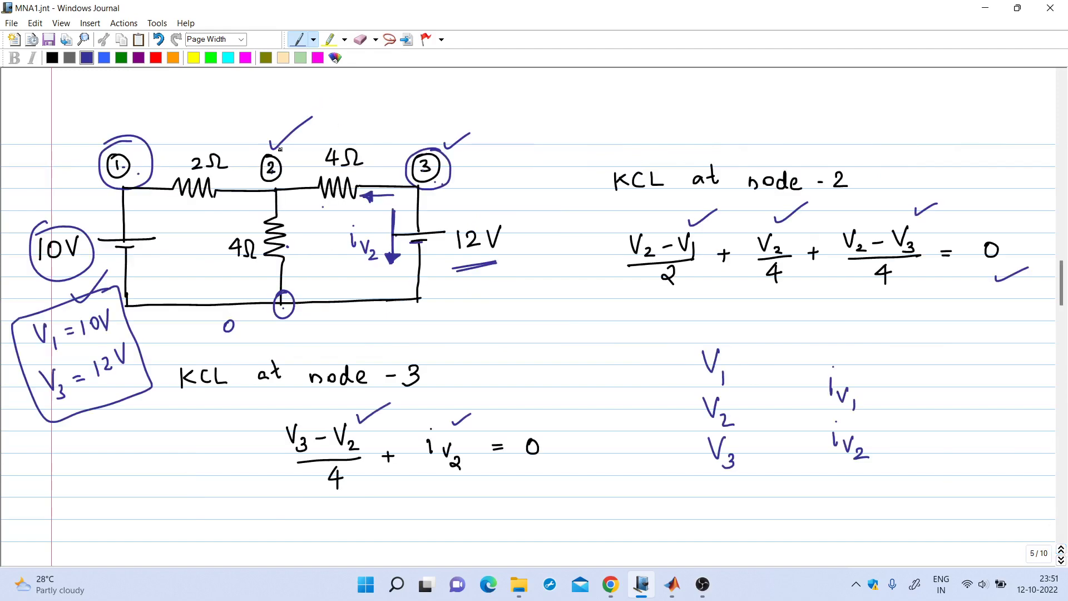
{"action": "left_click_drag", "start_coordinate": [280, 149], "coordinate": [305, 193]}
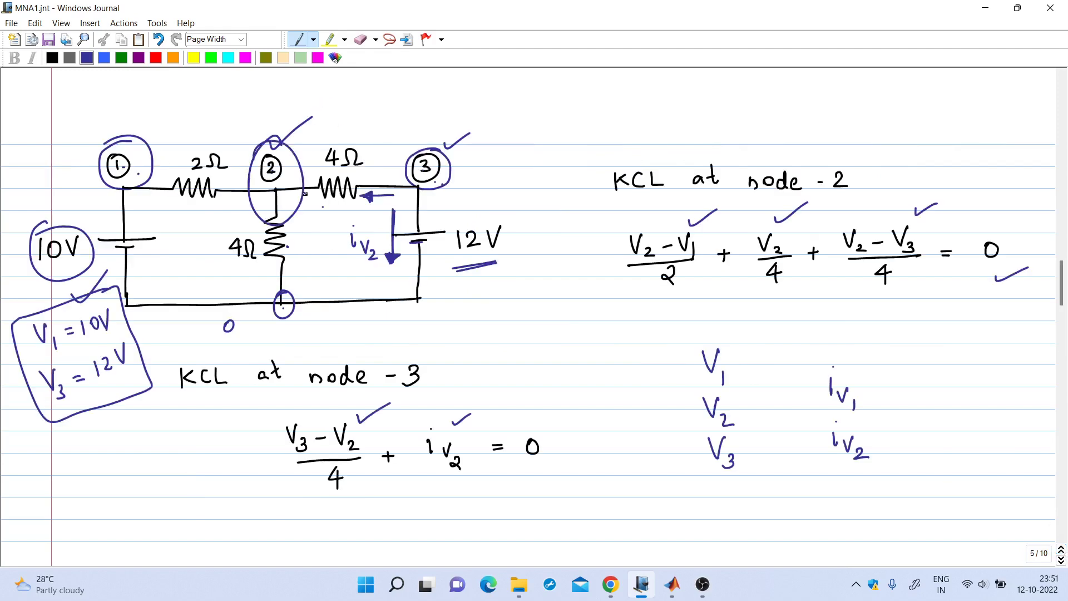
On page 3, circle the nodal analysis result V1 = 8V.
{"action": "left_click", "coordinate": [1061, 549]}
{"action": "left_click", "coordinate": [1062, 550]}
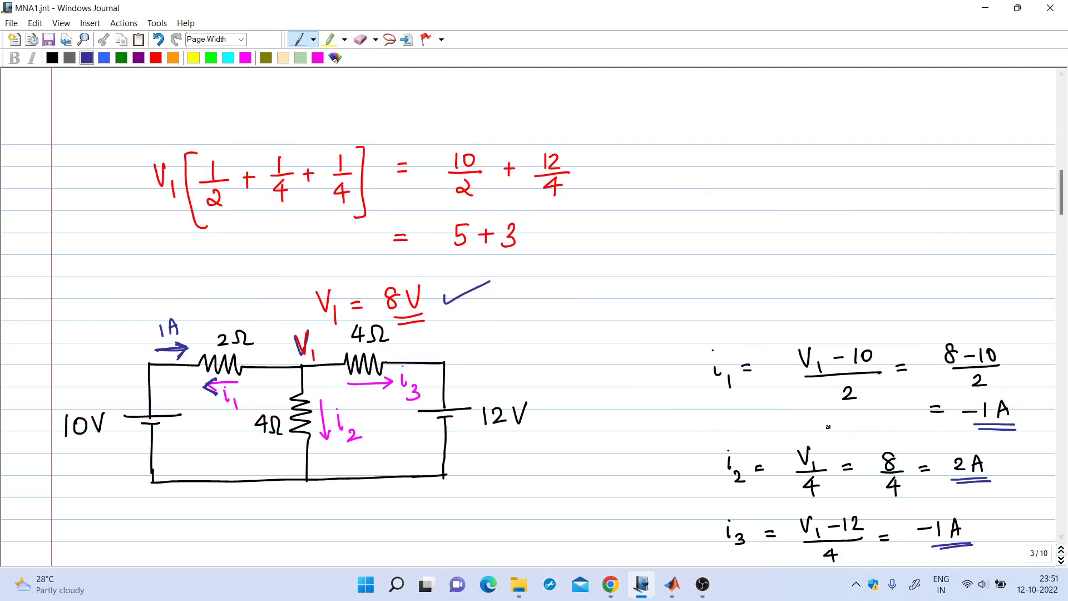
{"action": "mouse_move", "coordinate": [457, 279]}
{"action": "left_mouse_down"}
{"action": "mouse_move", "coordinate": [299, 289]}
{"action": "mouse_move", "coordinate": [432, 333]}
{"action": "mouse_move", "coordinate": [404, 284]}
{"action": "left_mouse_up"}
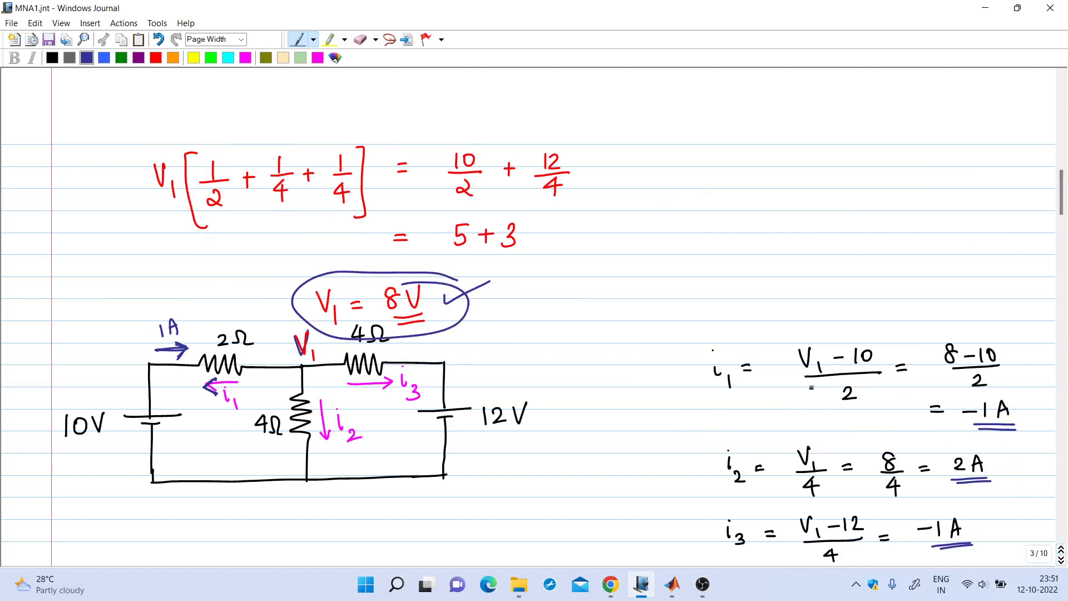
Retrace the i1 and i3 current arrows on the circuit and circle their computed values of -1A.
{"action": "mouse_move", "coordinate": [239, 383]}
{"action": "left_mouse_down"}
{"action": "mouse_move", "coordinate": [207, 384]}
{"action": "mouse_move", "coordinate": [218, 394]}
{"action": "left_mouse_up"}
{"action": "mouse_move", "coordinate": [352, 382]}
{"action": "left_mouse_down"}
{"action": "mouse_move", "coordinate": [393, 380]}
{"action": "mouse_move", "coordinate": [380, 396]}
{"action": "left_mouse_up"}
{"action": "mouse_move", "coordinate": [951, 413]}
{"action": "left_mouse_down"}
{"action": "mouse_move", "coordinate": [1018, 394]}
{"action": "mouse_move", "coordinate": [953, 416]}
{"action": "left_mouse_up"}
{"action": "mouse_move", "coordinate": [982, 518]}
{"action": "left_mouse_down"}
{"action": "mouse_move", "coordinate": [915, 526]}
{"action": "mouse_move", "coordinate": [984, 518]}
{"action": "left_mouse_up"}
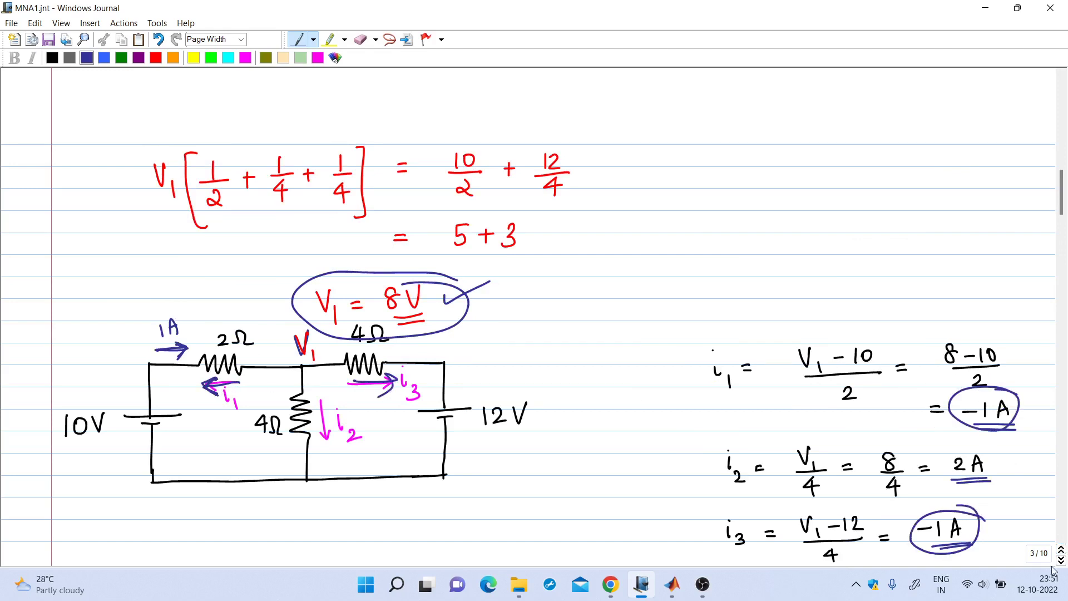
Go forward through the notes to the labelled A, x, B matrix equation on page 9.
{"action": "left_click", "coordinate": [1061, 560]}
{"action": "left_click", "coordinate": [1061, 560]}
{"action": "left_click", "coordinate": [1061, 561]}
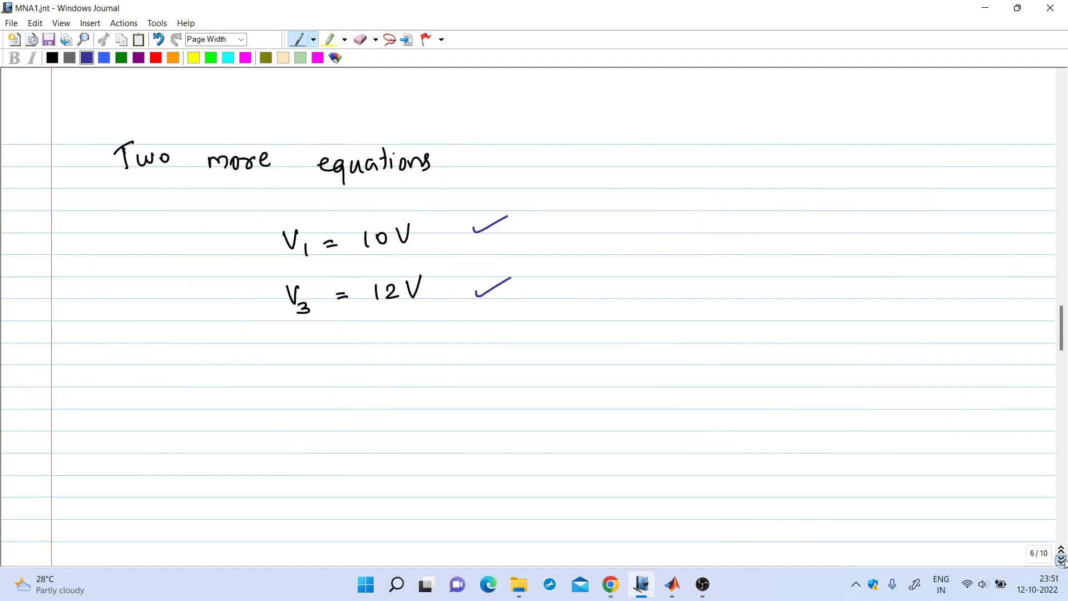
{"action": "left_click", "coordinate": [1061, 560]}
{"action": "left_click", "coordinate": [1061, 561]}
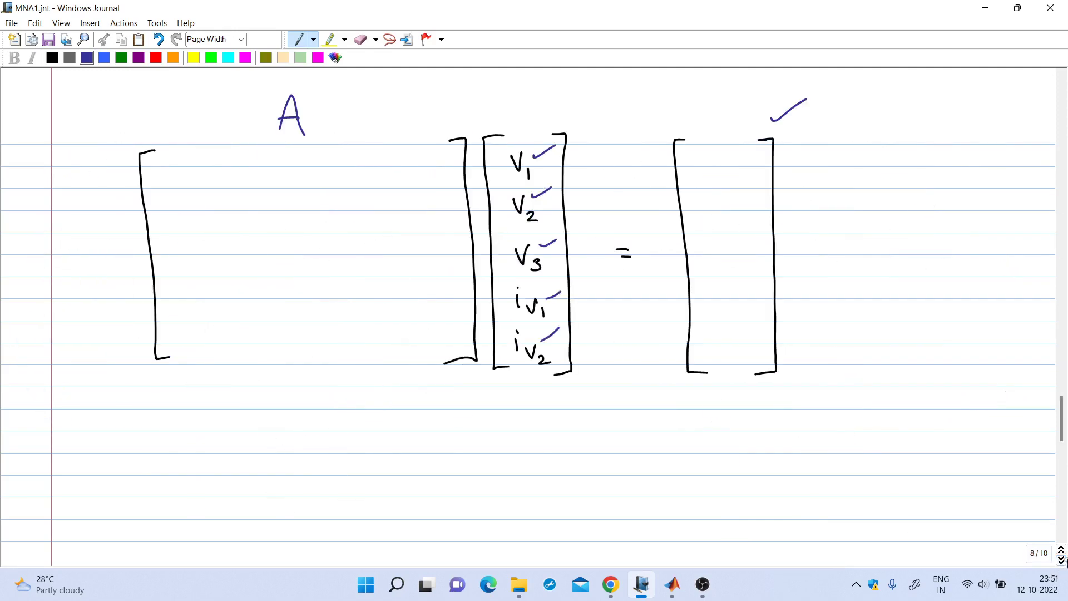
{"action": "left_click", "coordinate": [1061, 560]}
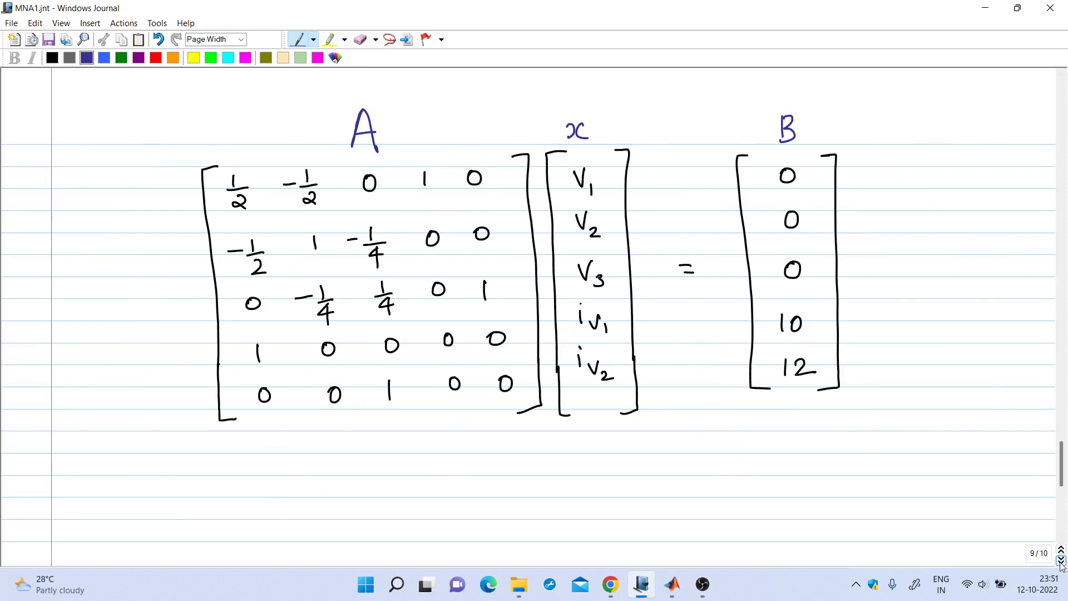